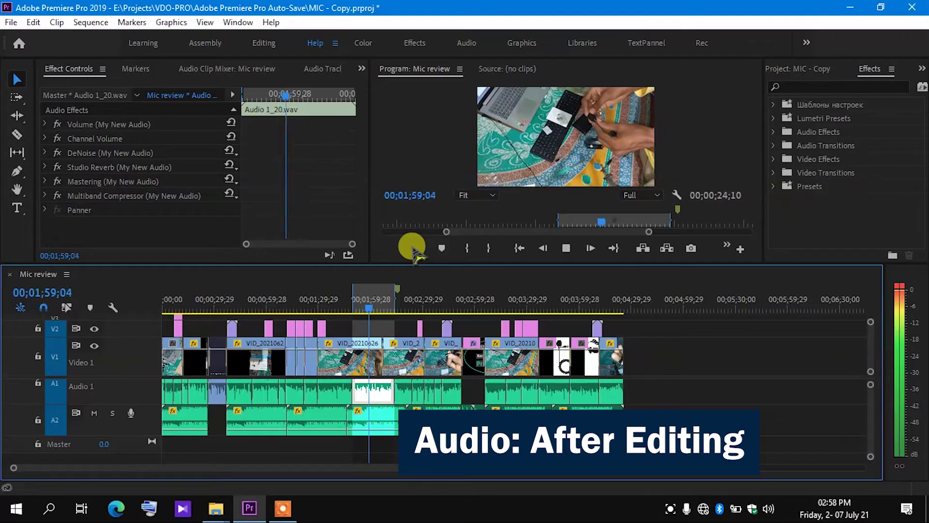
Delete all background music clips from audio track A2, keep the track unmuted, and play the sequence from 00;01;50;09.
{"action": "left_click", "coordinate": [94, 412]}
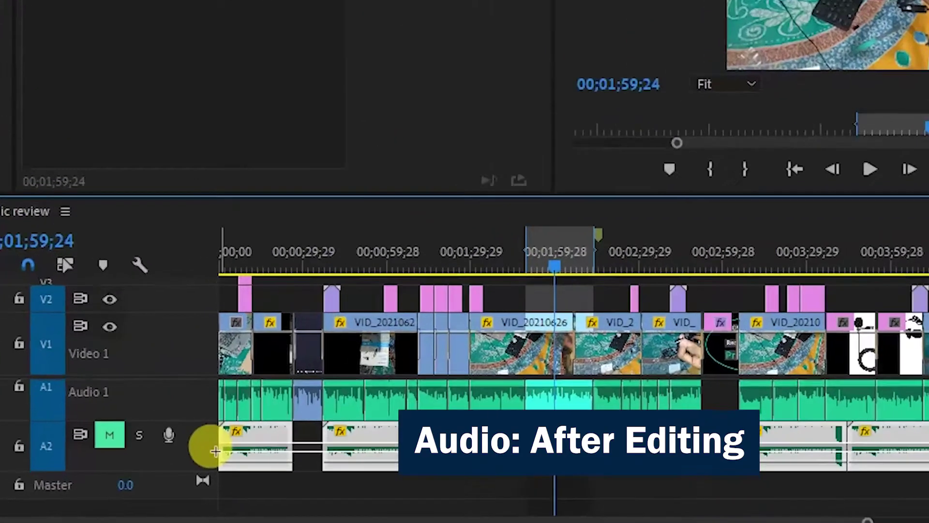
{"action": "key", "text": "Delete"}
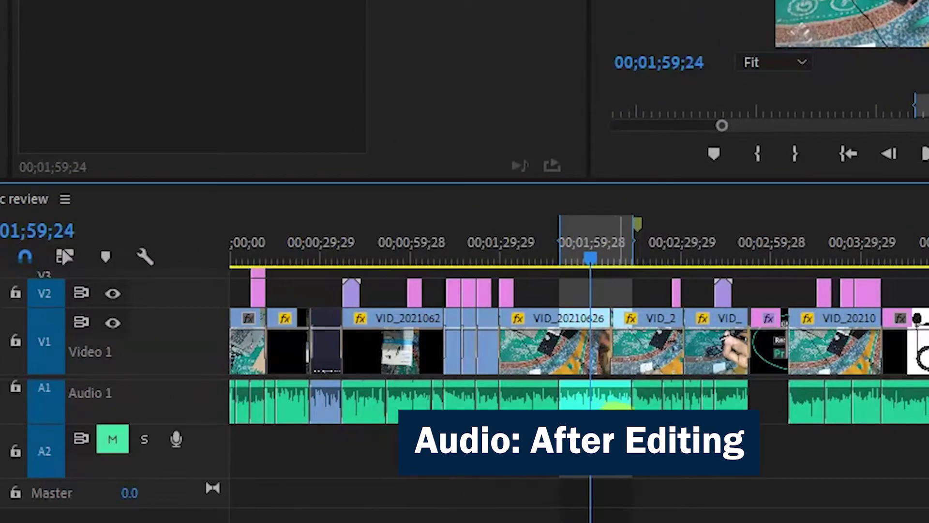
{"action": "left_click", "coordinate": [114, 438]}
{"action": "left_click_drag", "start_coordinate": [586, 261], "coordinate": [564, 261]}
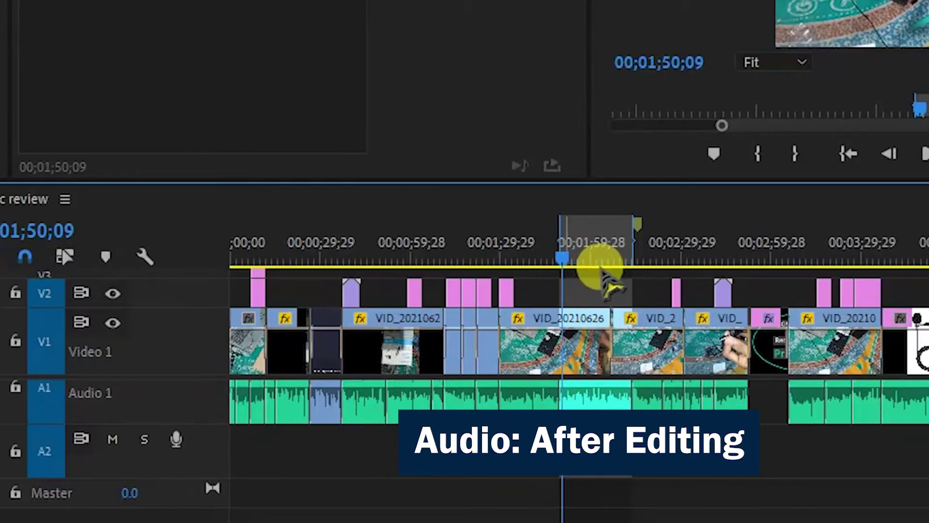
{"action": "key", "text": "space"}
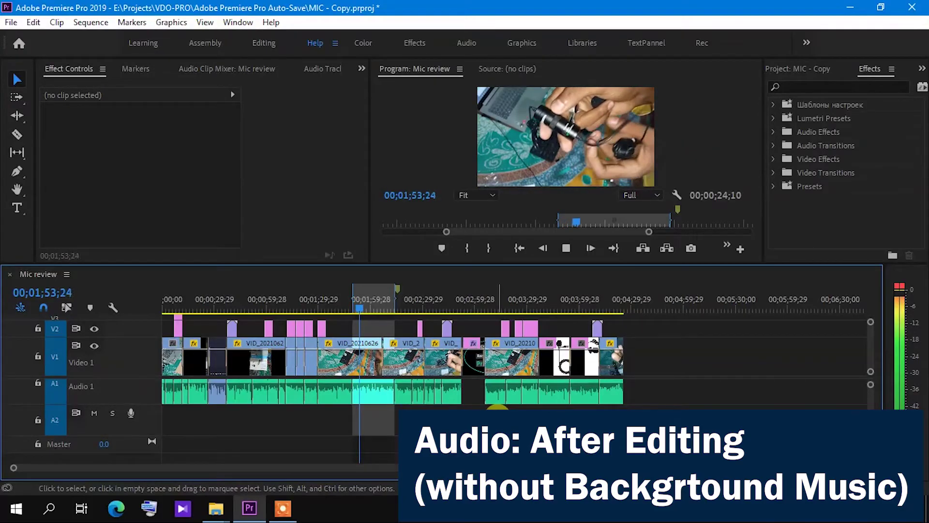
Remove all audio attributes and effects from the Audio 1_20.wav clip and play it from 00;01;50;09.
{"action": "left_click", "coordinate": [382, 398]}
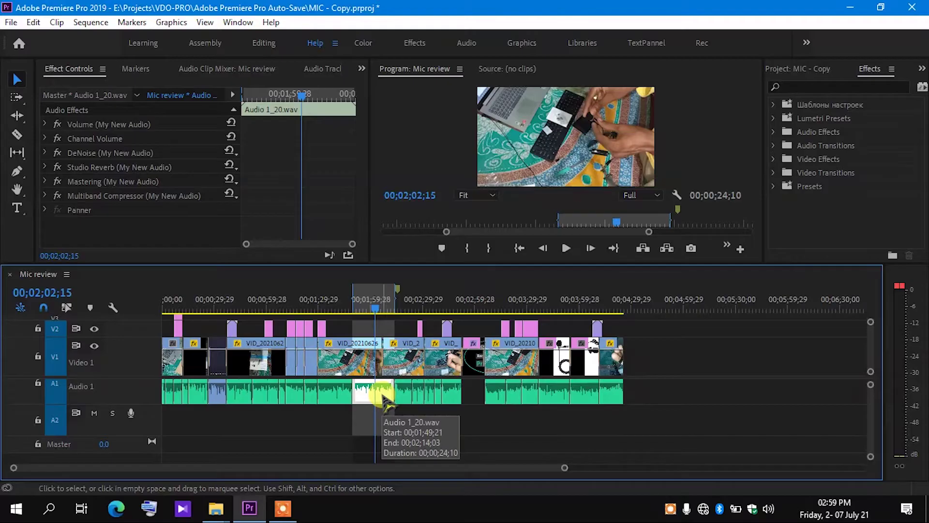
{"action": "right_click", "coordinate": [383, 400]}
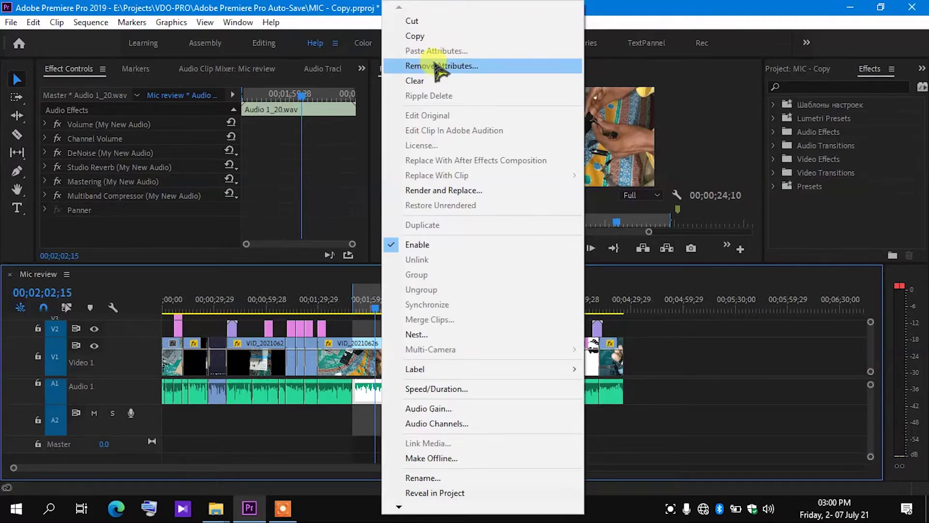
{"action": "left_click", "coordinate": [445, 67]}
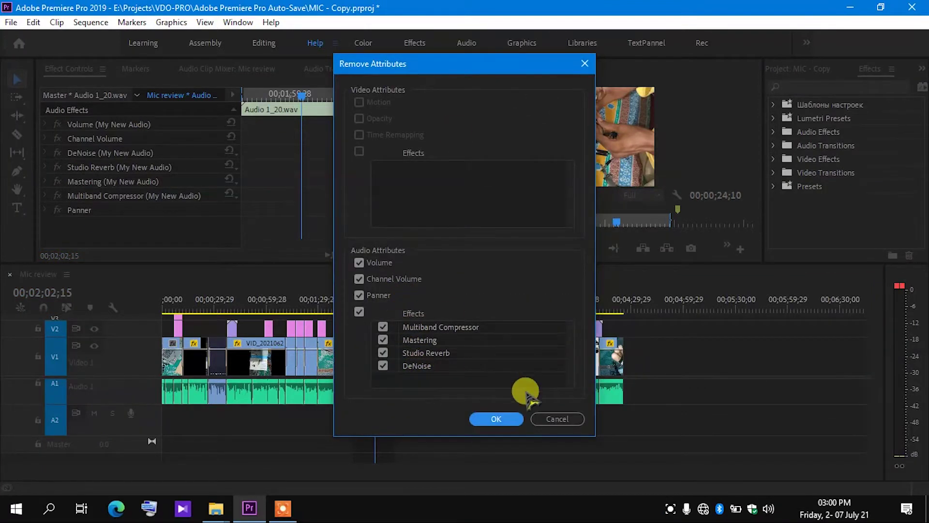
{"action": "left_click", "coordinate": [497, 419]}
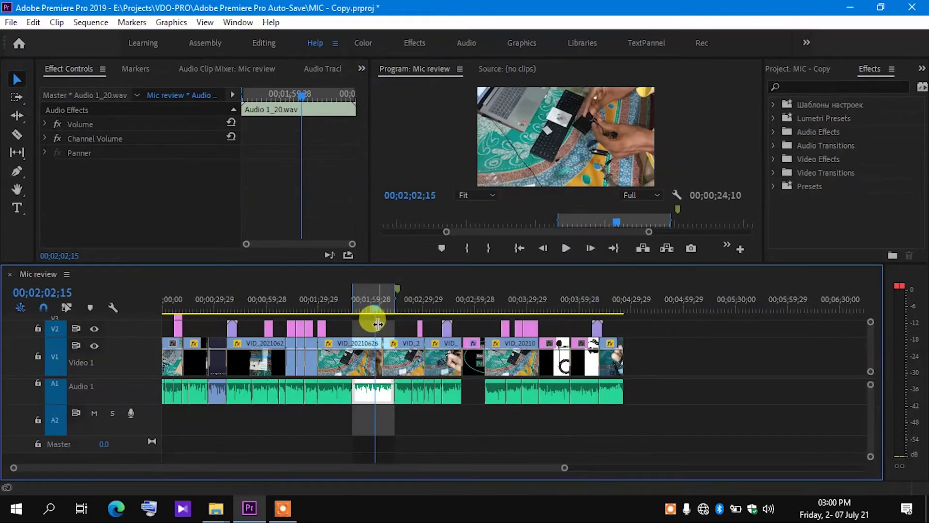
{"action": "left_click_drag", "start_coordinate": [375, 314], "coordinate": [354, 312]}
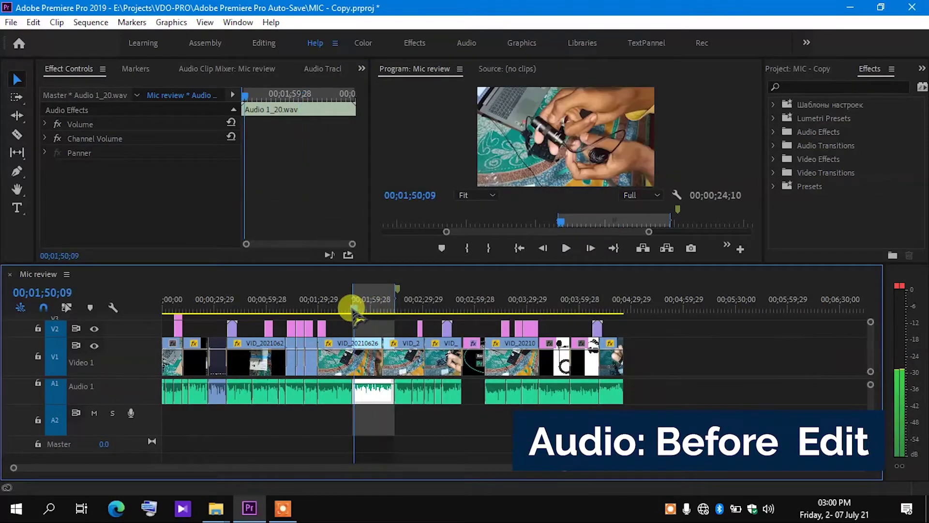
{"action": "key", "text": "space"}
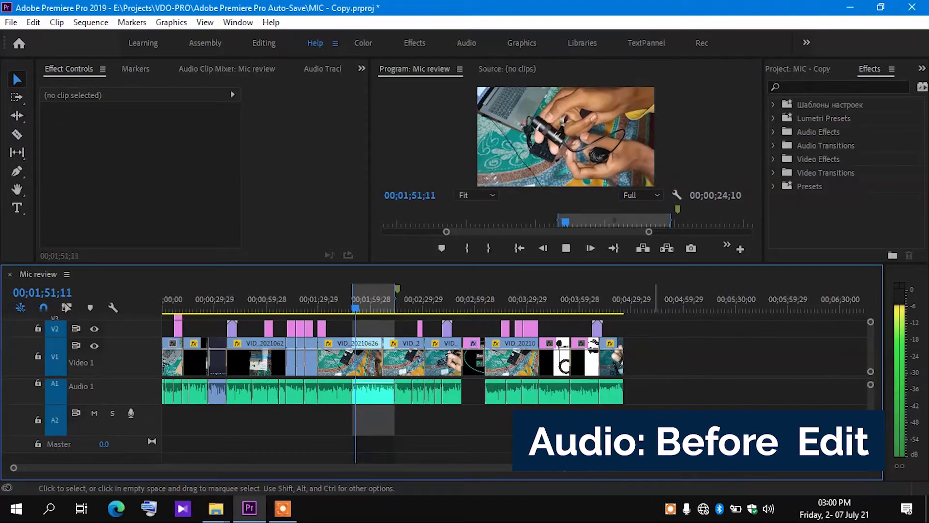
Turn off Level animation in the Volume effect of Audio 1_20.wav and set its level to 6.0 dB.
{"action": "left_click", "coordinate": [376, 398]}
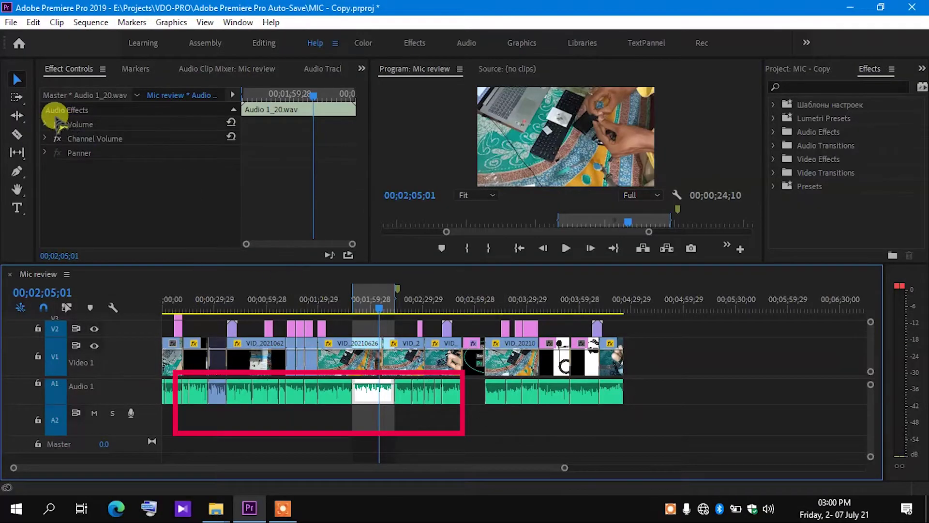
{"action": "left_click", "coordinate": [45, 125]}
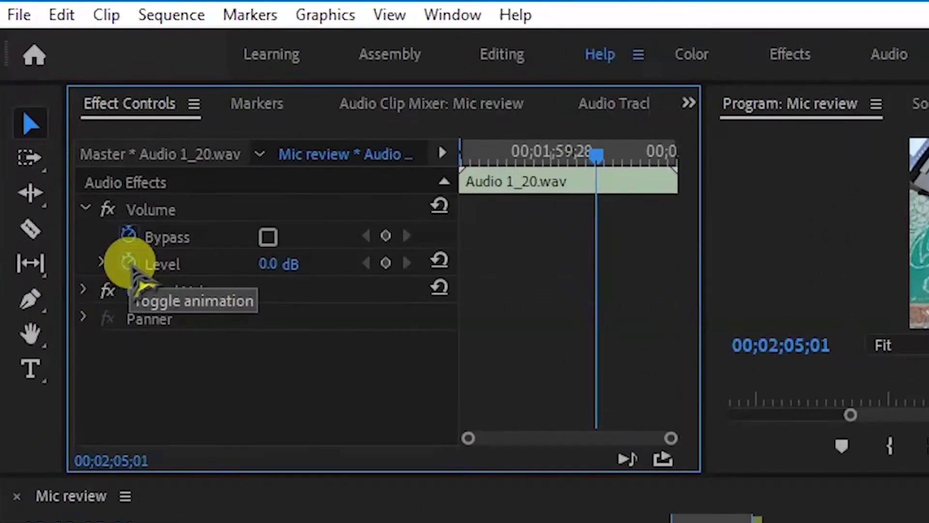
{"action": "left_click", "coordinate": [129, 264]}
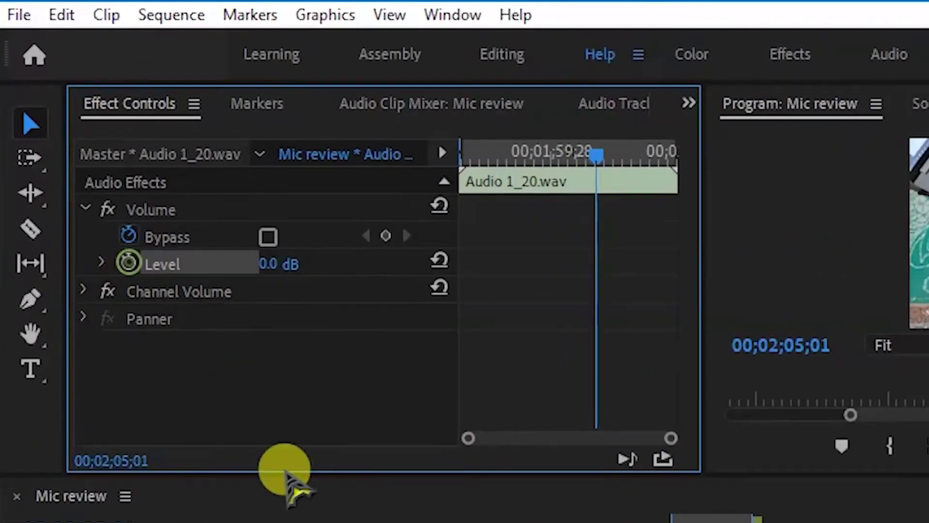
{"action": "left_click_drag", "start_coordinate": [285, 483], "coordinate": [299, 508]}
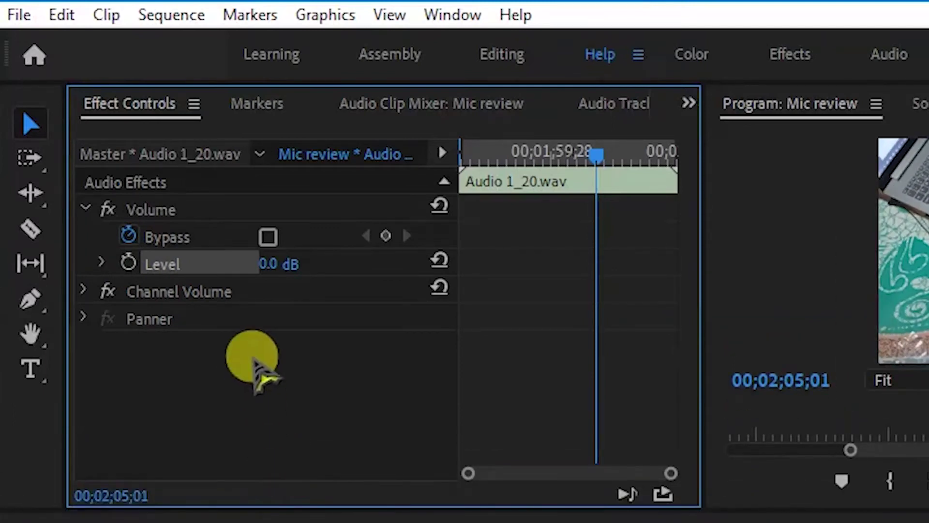
{"action": "left_click", "coordinate": [271, 265]}
{"action": "left_click", "coordinate": [323, 369]}
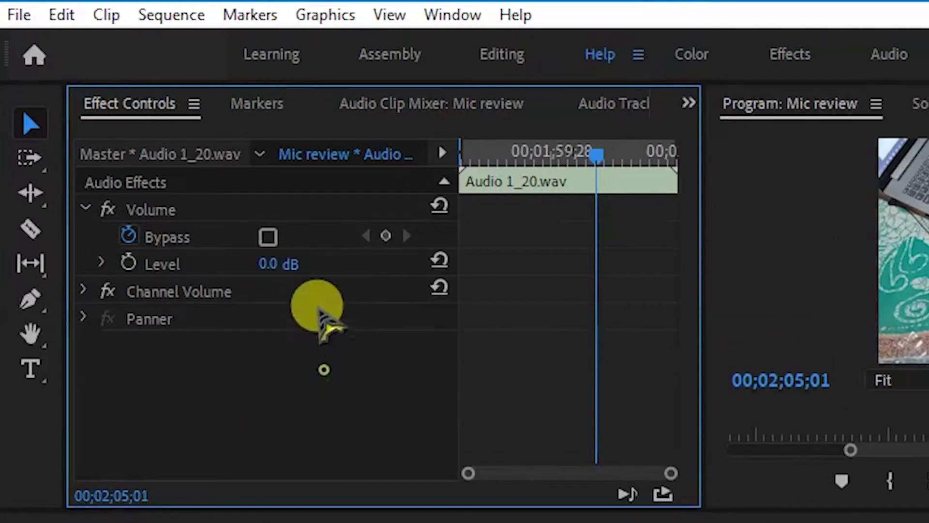
{"action": "left_click_drag", "start_coordinate": [270, 263], "coordinate": [99, 265]}
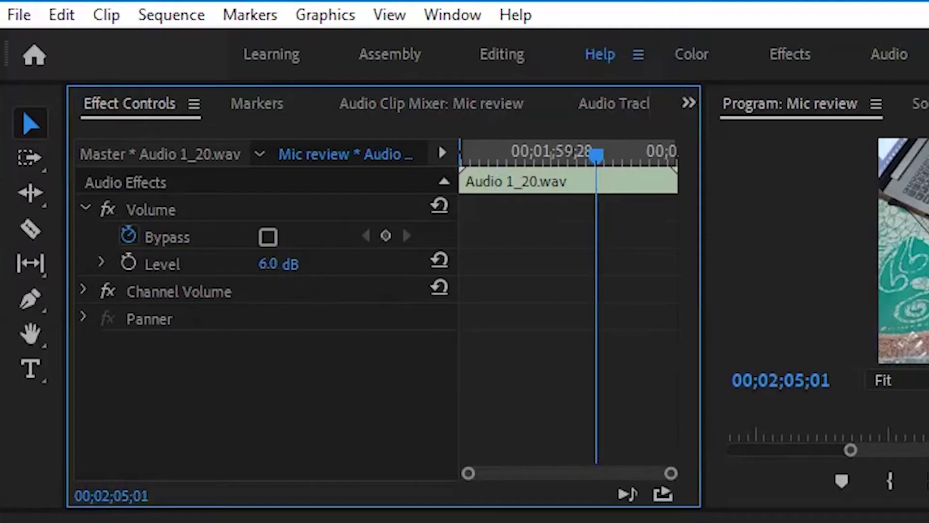
Move the playhead to 00;02;01;12 and check the clip's Volume level on its slider.
{"action": "left_click", "coordinate": [464, 519]}
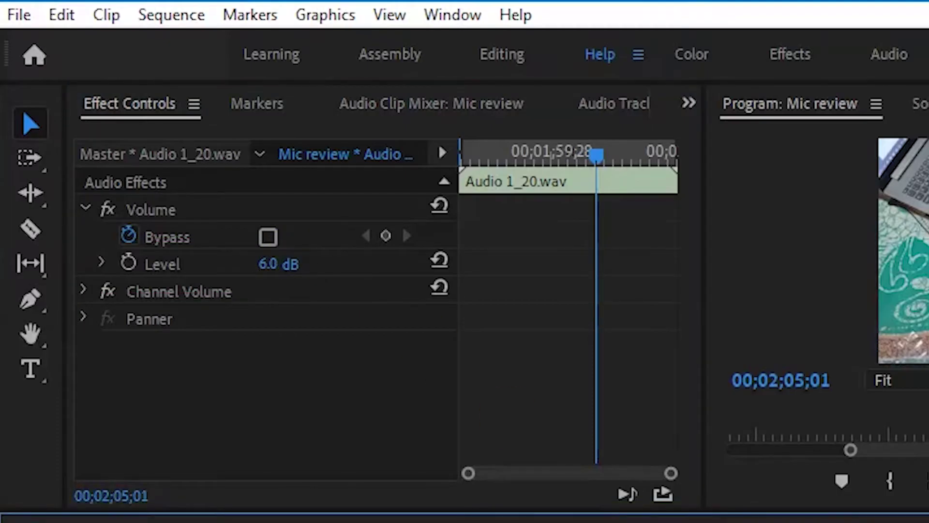
{"action": "left_click", "coordinate": [678, 520]}
{"action": "left_click", "coordinate": [740, 520]}
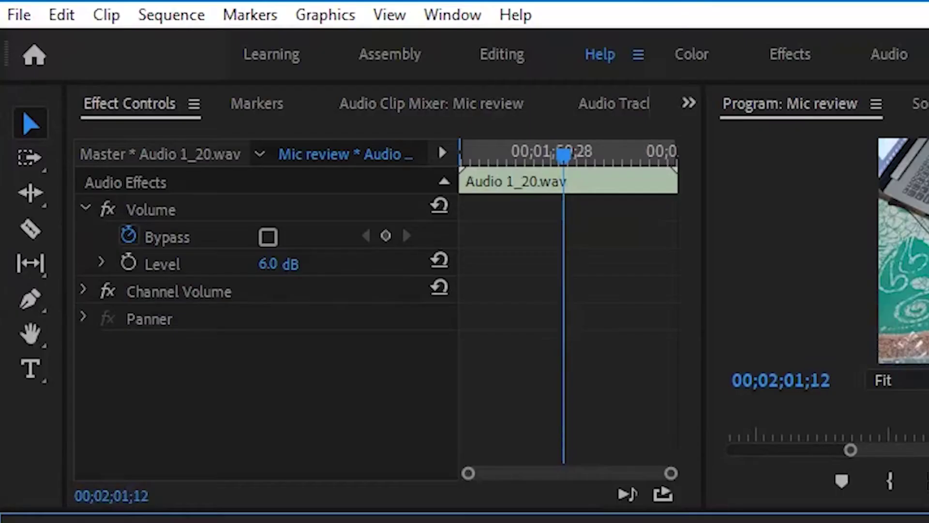
{"action": "left_click", "coordinate": [265, 265]}
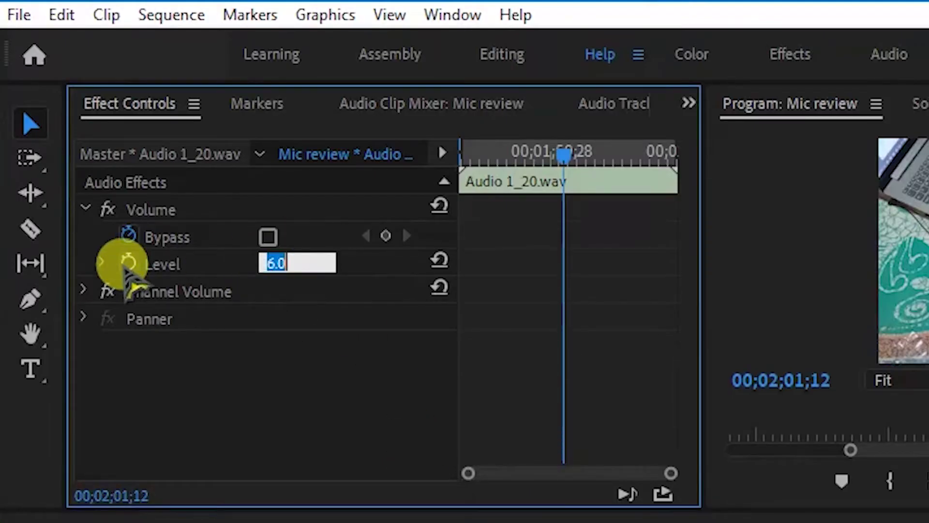
{"action": "left_click", "coordinate": [102, 262]}
{"action": "mouse_move", "coordinate": [421, 311]}
{"action": "left_mouse_down"}
{"action": "mouse_move", "coordinate": [280, 305]}
{"action": "mouse_move", "coordinate": [422, 312]}
{"action": "left_mouse_up"}
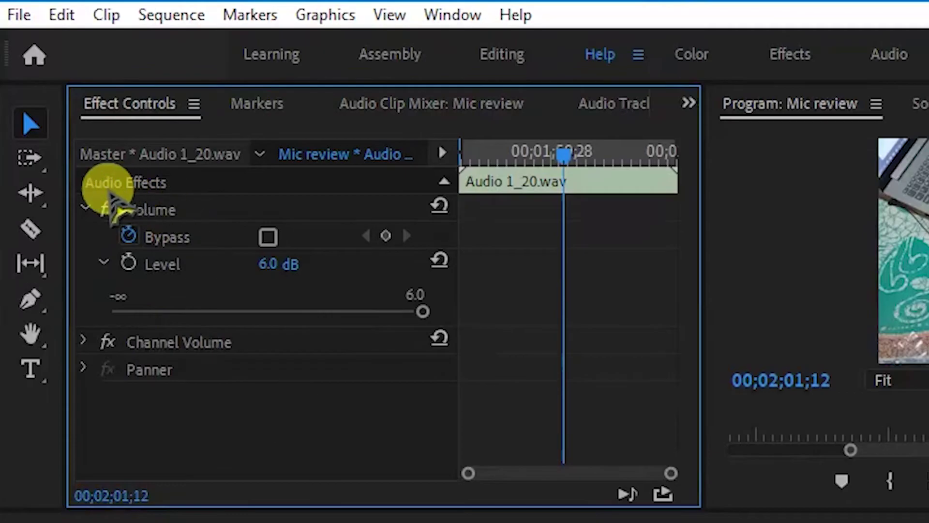
{"action": "left_click", "coordinate": [83, 207]}
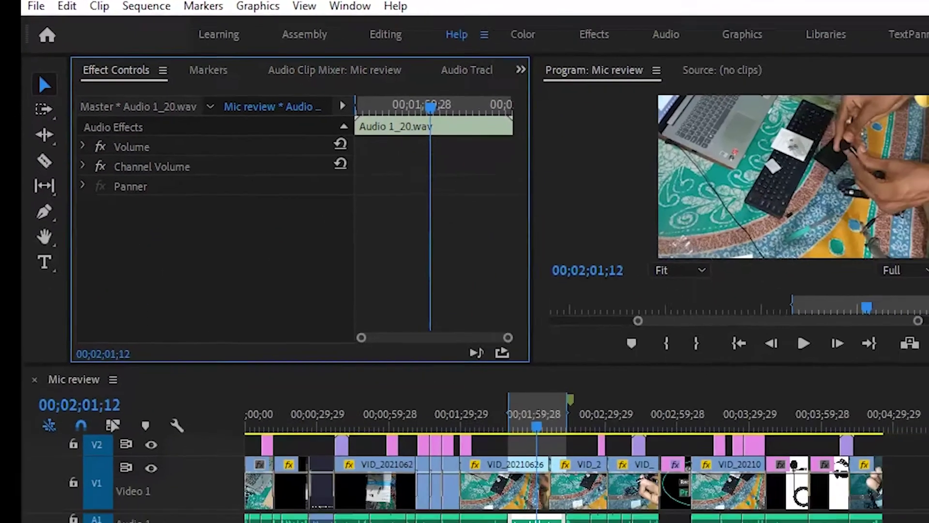
Find the DeNoiser (Obsolete) effect by searching "Deno", apply it to the Audio 1_20.wav clip, and accept the newer DeNoise version instead.
{"action": "left_click", "coordinate": [806, 85]}
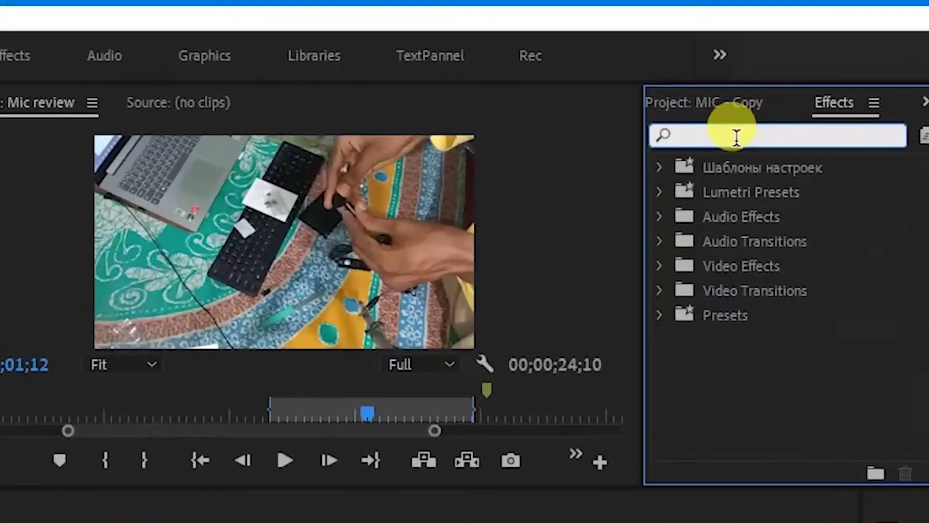
{"action": "type", "text": "Deno"}
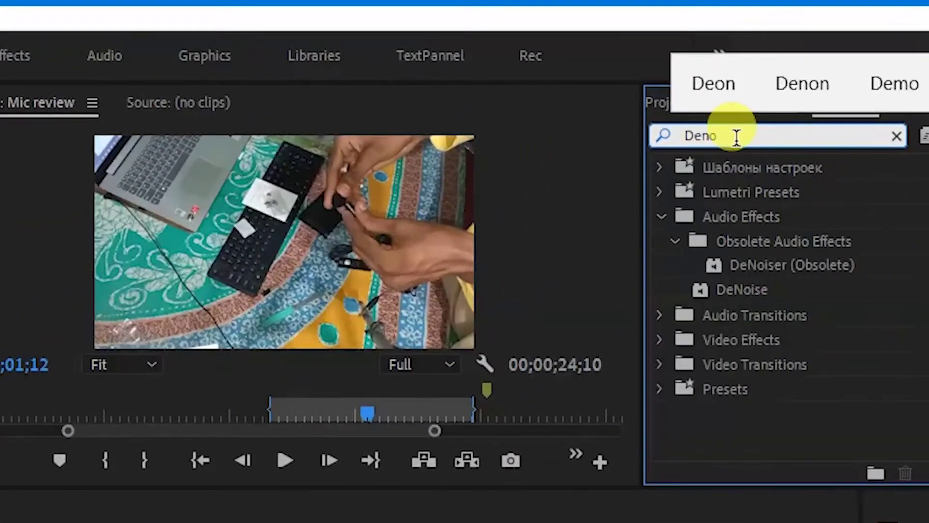
{"action": "left_click", "coordinate": [784, 265]}
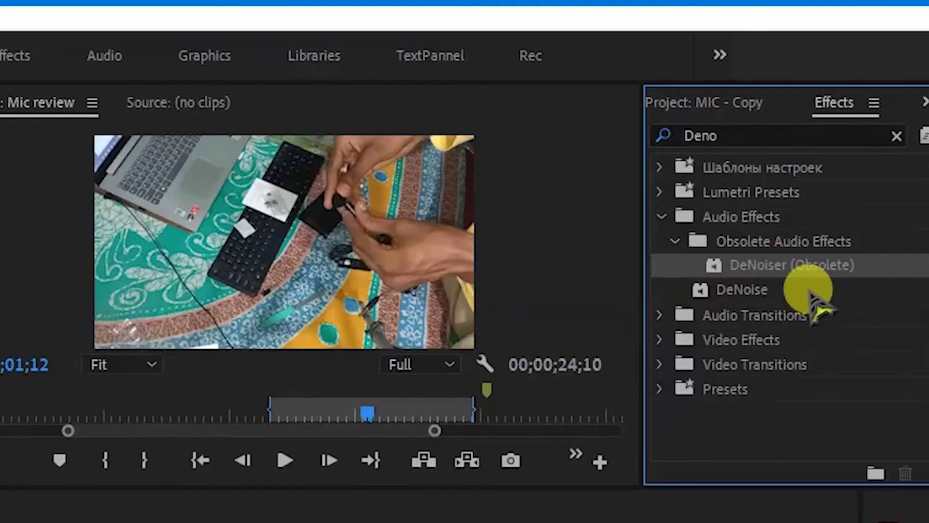
{"action": "left_click", "coordinate": [736, 293]}
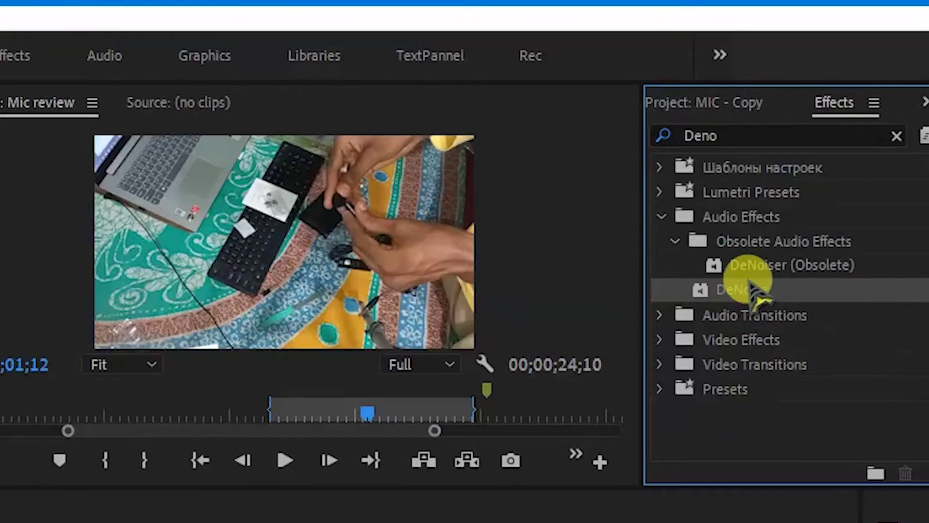
{"action": "left_click", "coordinate": [757, 265]}
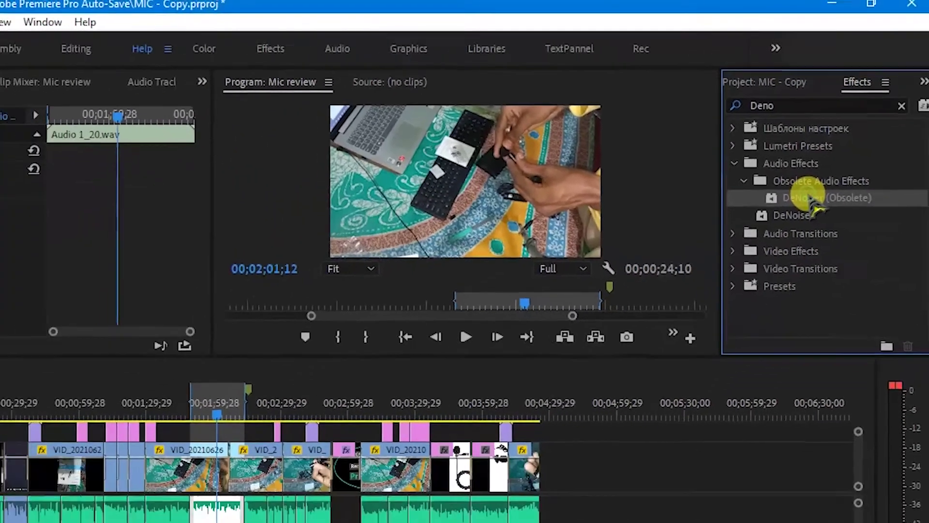
{"action": "left_click_drag", "start_coordinate": [817, 201], "coordinate": [236, 511]}
{"action": "left_click_drag", "start_coordinate": [376, 405], "coordinate": [380, 412]}
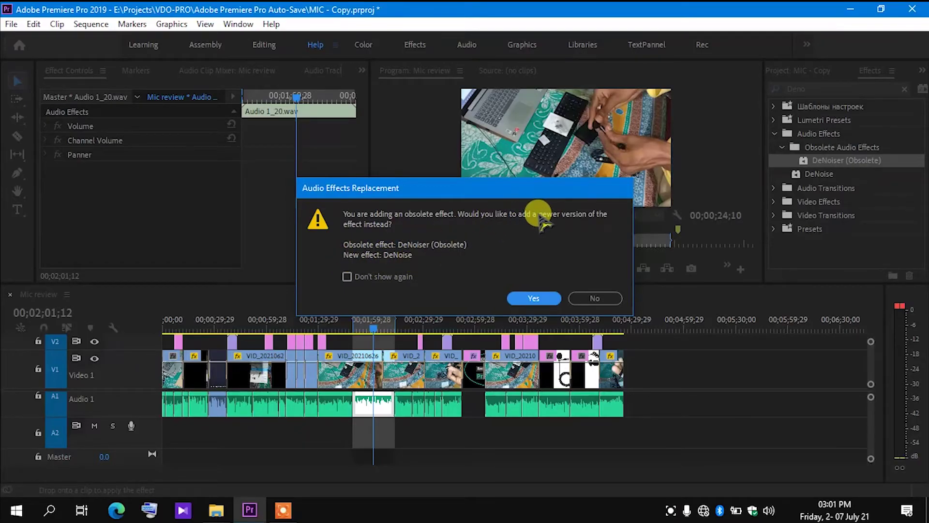
{"action": "left_click", "coordinate": [532, 297]}
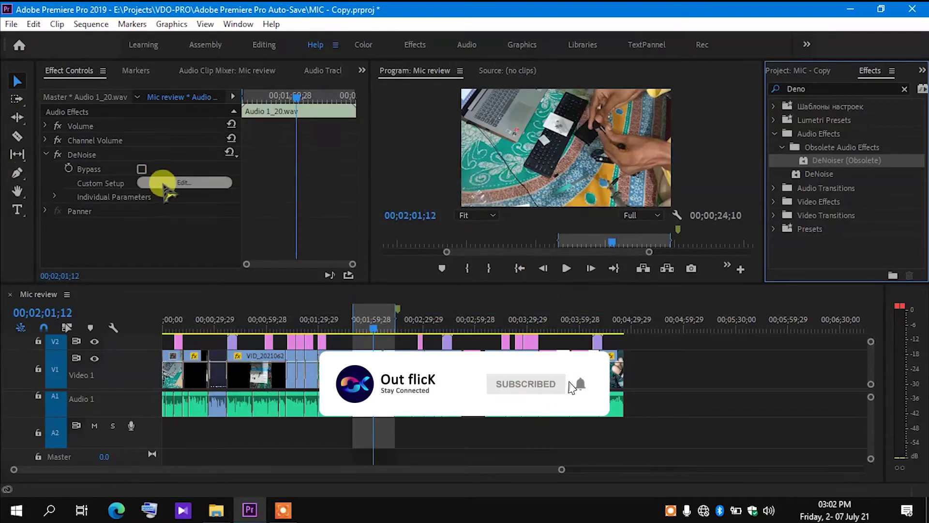
In the DeNoise custom setup, choose the Heavy Noise Reduction preset and set the amount to 51%.
{"action": "left_click", "coordinate": [167, 183]}
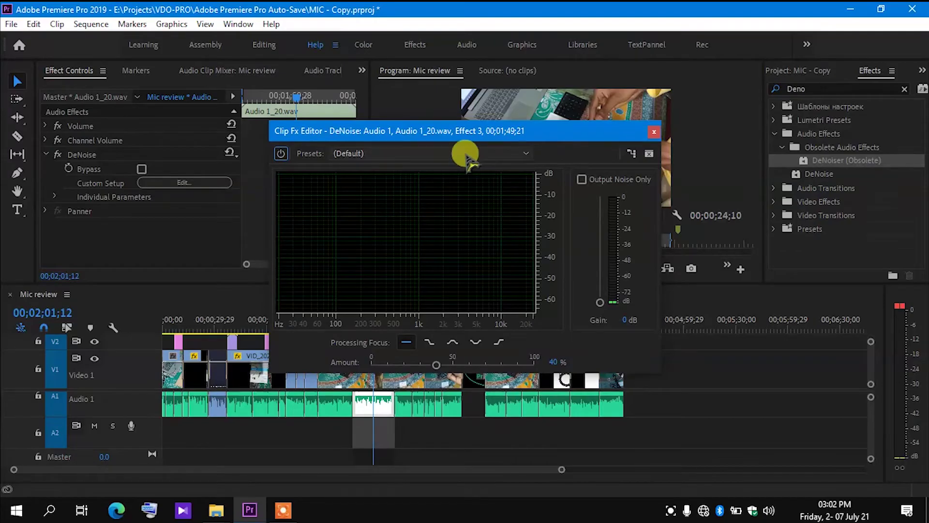
{"action": "left_click_drag", "start_coordinate": [477, 141], "coordinate": [571, 73]}
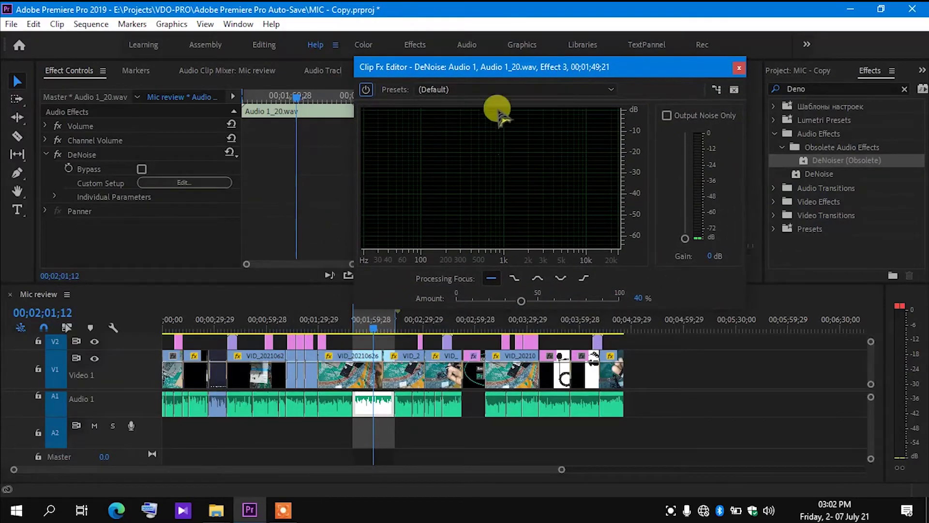
{"action": "left_click", "coordinate": [492, 89]}
{"action": "left_click", "coordinate": [478, 119]}
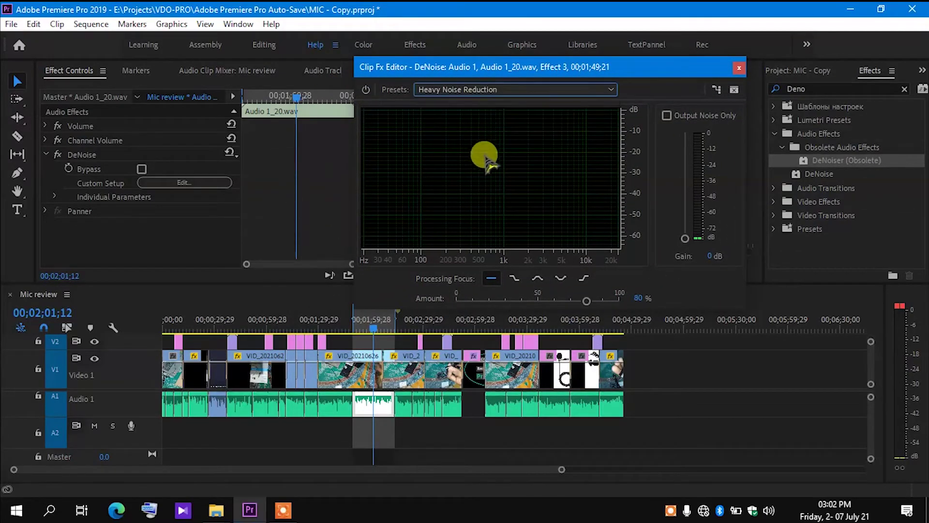
{"action": "left_click_drag", "start_coordinate": [586, 302], "coordinate": [524, 302]}
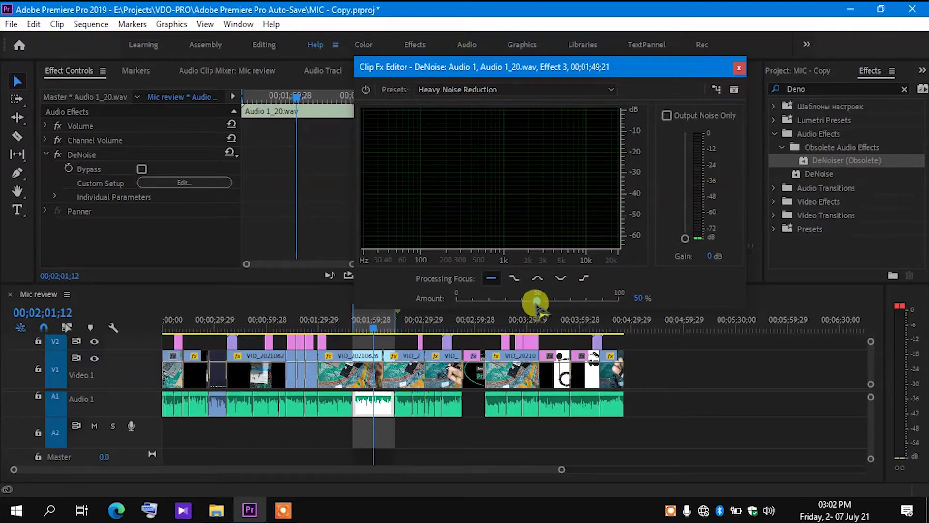
Play the clip while comparing the Light and Heavy Noise Reduction presets, keep Heavy Noise Reduction, and close the DeNoise editor.
{"action": "left_click", "coordinate": [369, 333]}
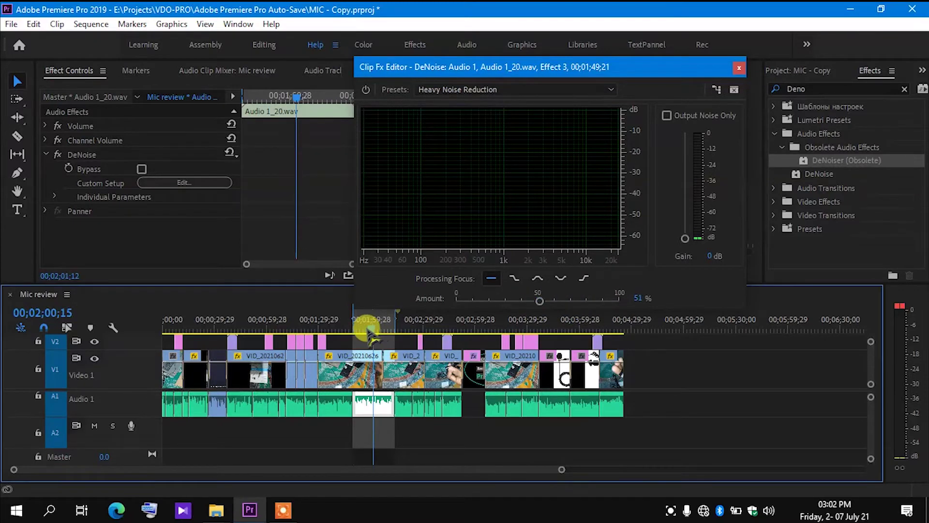
{"action": "key", "text": "space"}
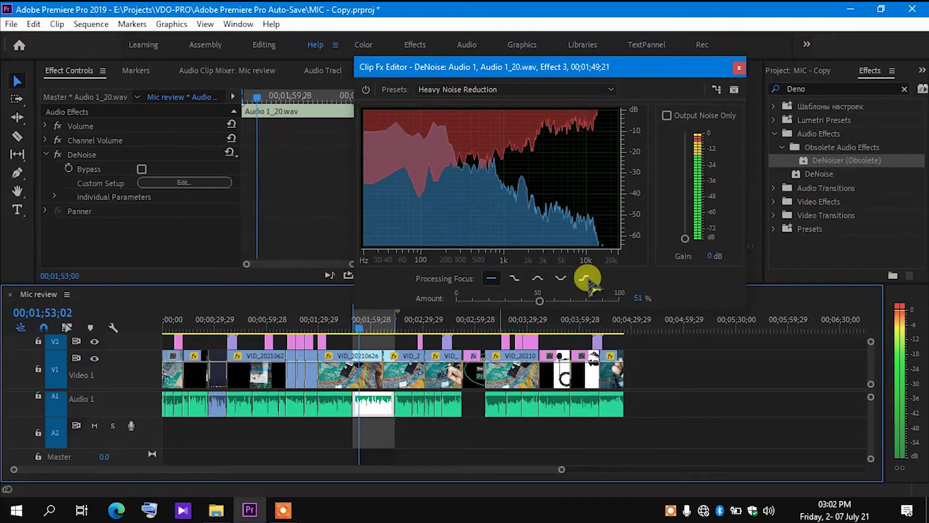
{"action": "left_click", "coordinate": [489, 89]}
{"action": "left_click", "coordinate": [476, 132]}
{"action": "left_click", "coordinate": [482, 91]}
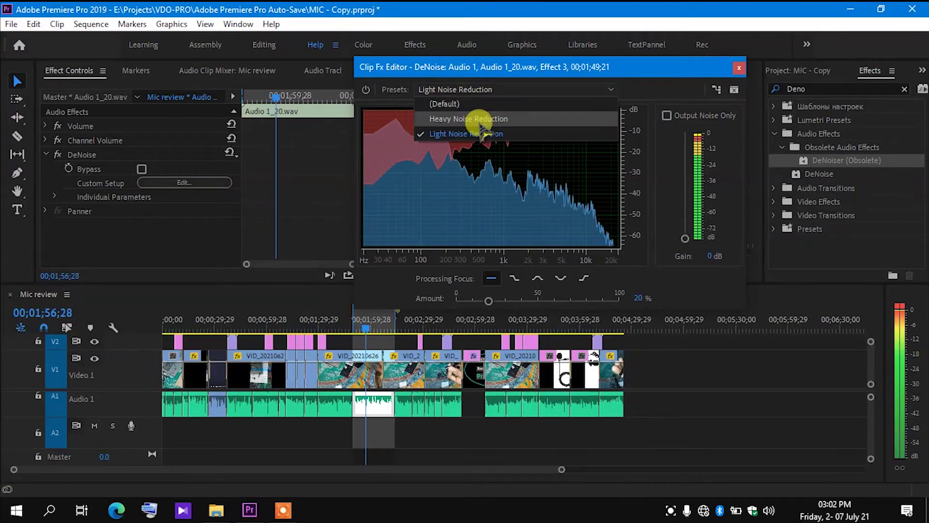
{"action": "key", "text": "Escape"}
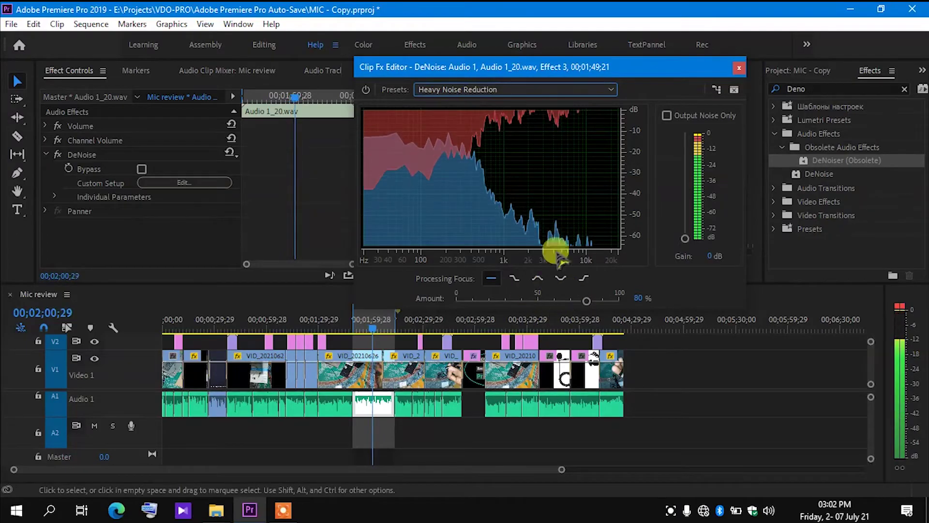
{"action": "left_click", "coordinate": [738, 68]}
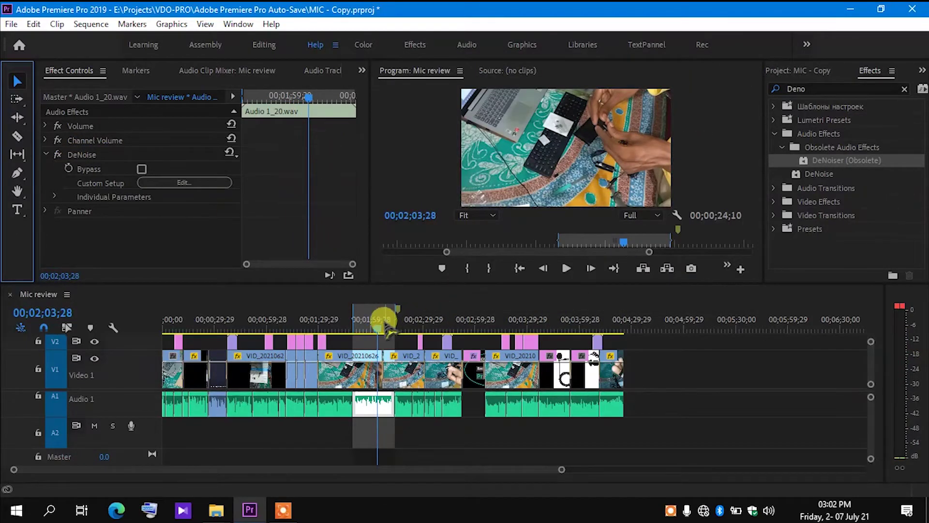
Play the clip from about 00;01;53;12 with DeNoise switched off and back on to compare the sound, and collapse the effect.
{"action": "left_click", "coordinate": [357, 320]}
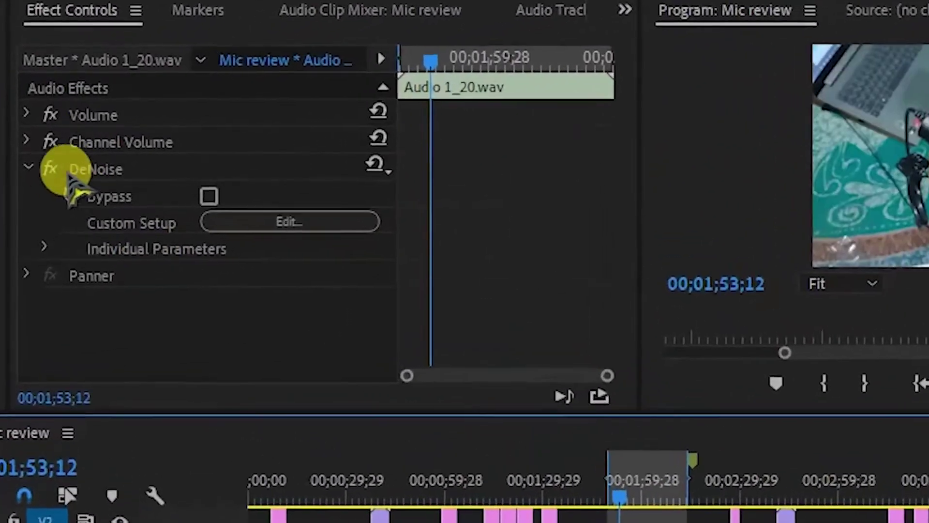
{"action": "left_click", "coordinate": [50, 168]}
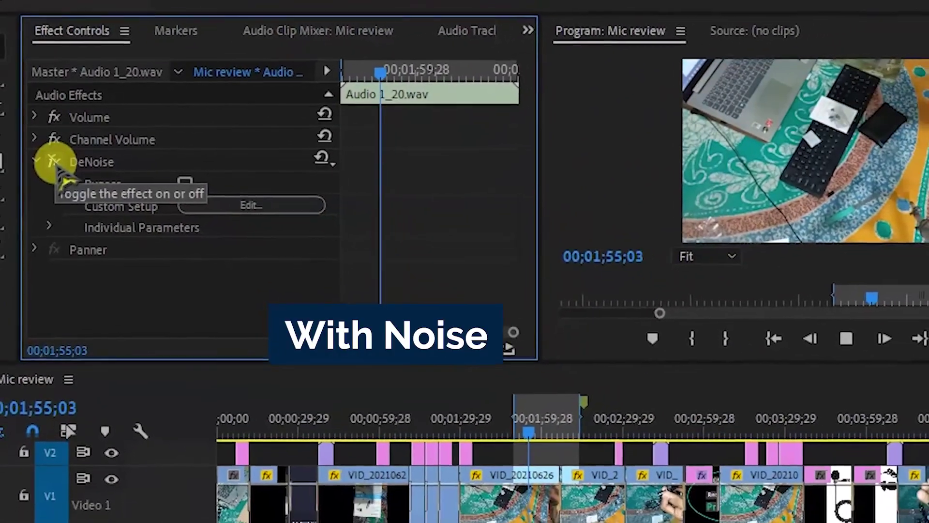
{"action": "left_click", "coordinate": [52, 163]}
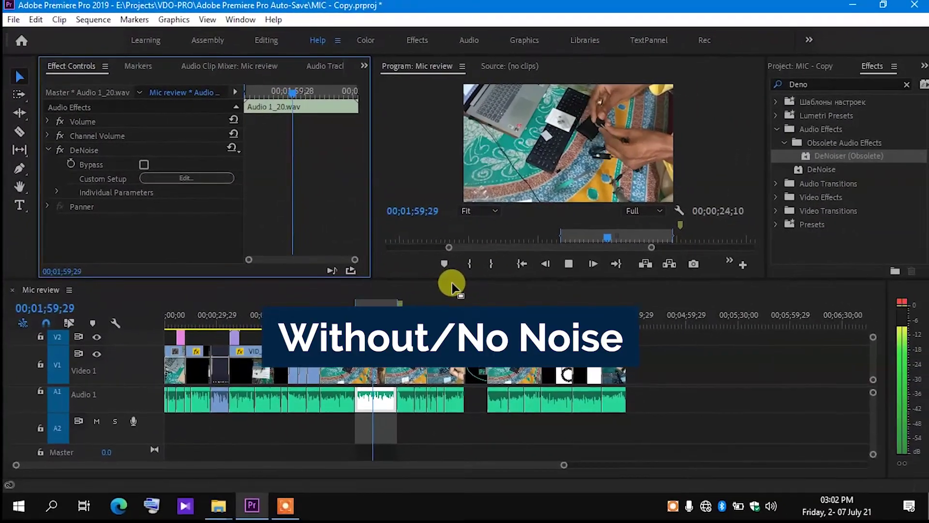
{"action": "key", "text": "space"}
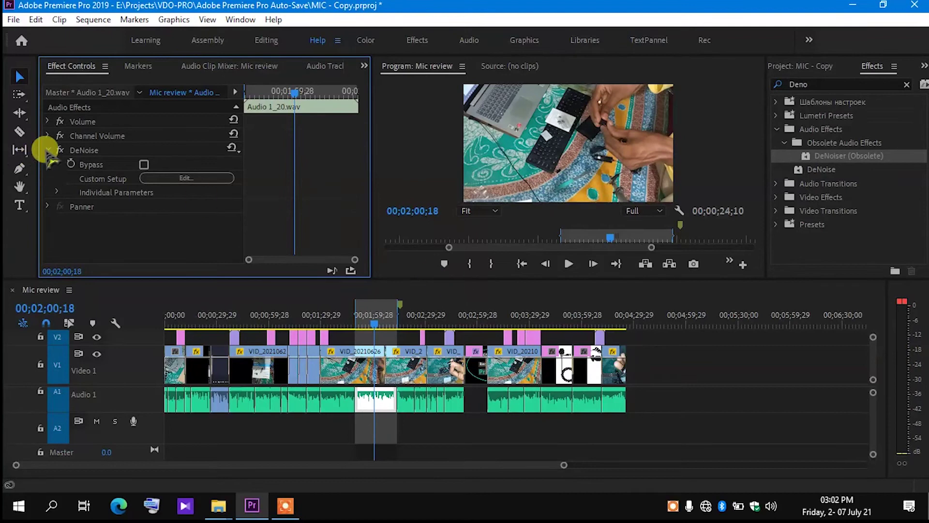
{"action": "left_click", "coordinate": [564, 368]}
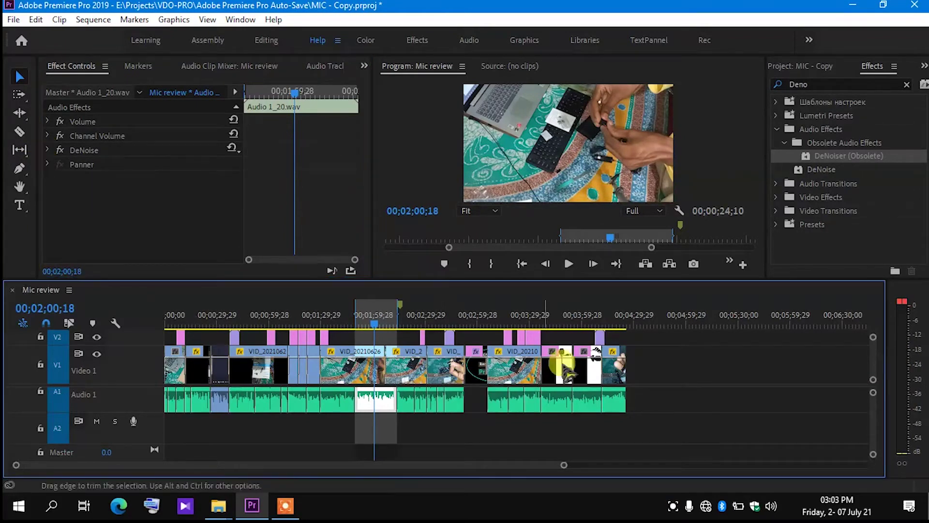
Find the Studio Reverb effect by searching "rever" and apply it to the Audio 1_20.wav clip.
{"action": "left_click", "coordinate": [821, 84]}
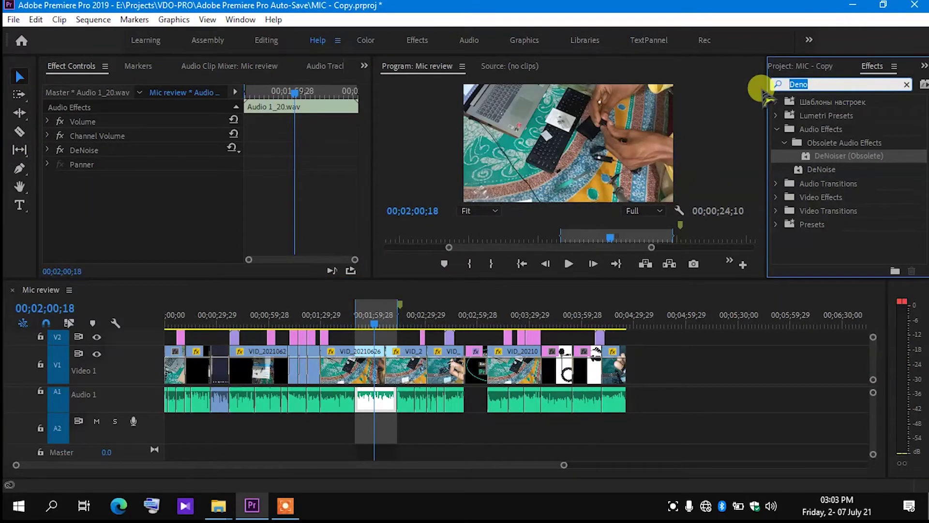
{"action": "type", "text": "rever"}
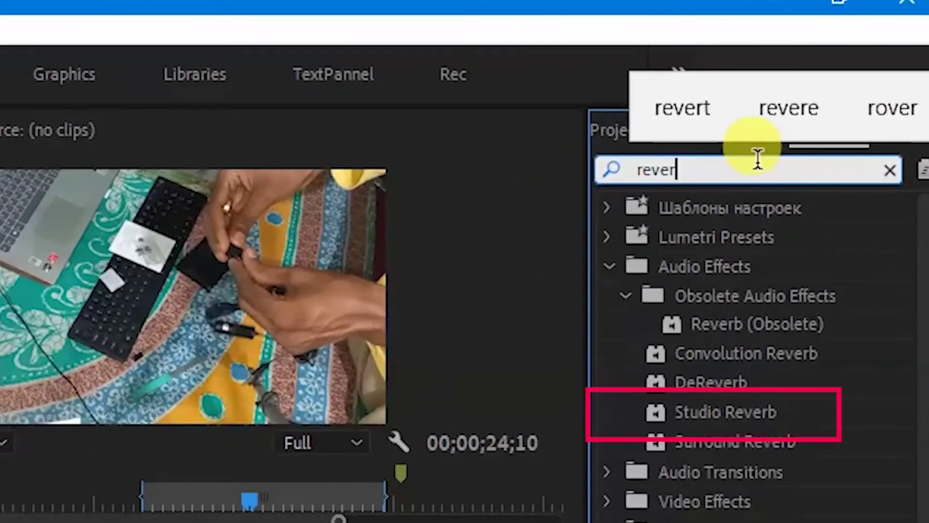
{"action": "left_click", "coordinate": [753, 319]}
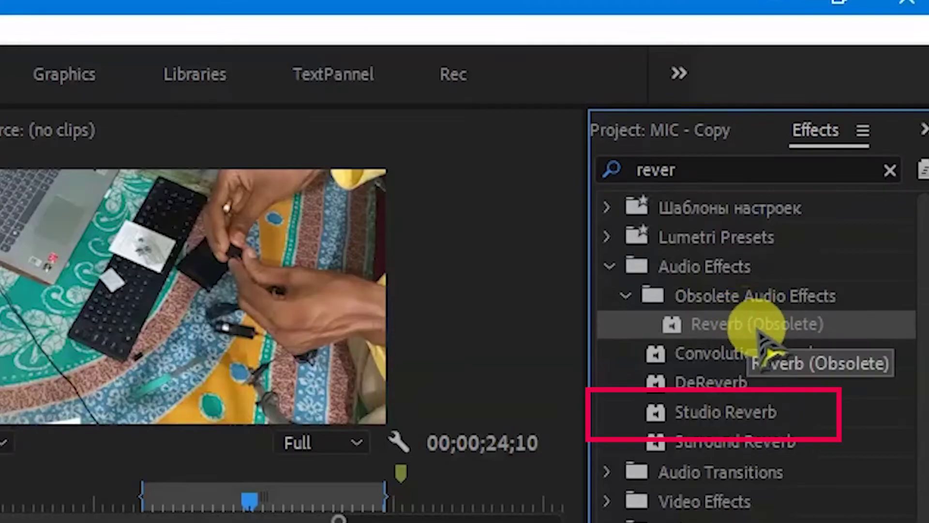
{"action": "left_click", "coordinate": [750, 413]}
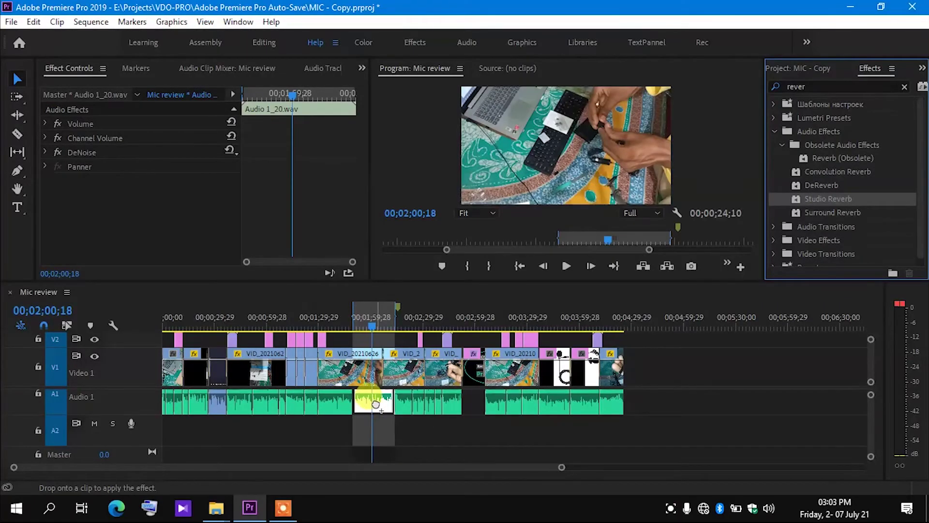
{"action": "left_click_drag", "start_coordinate": [375, 403], "coordinate": [375, 403]}
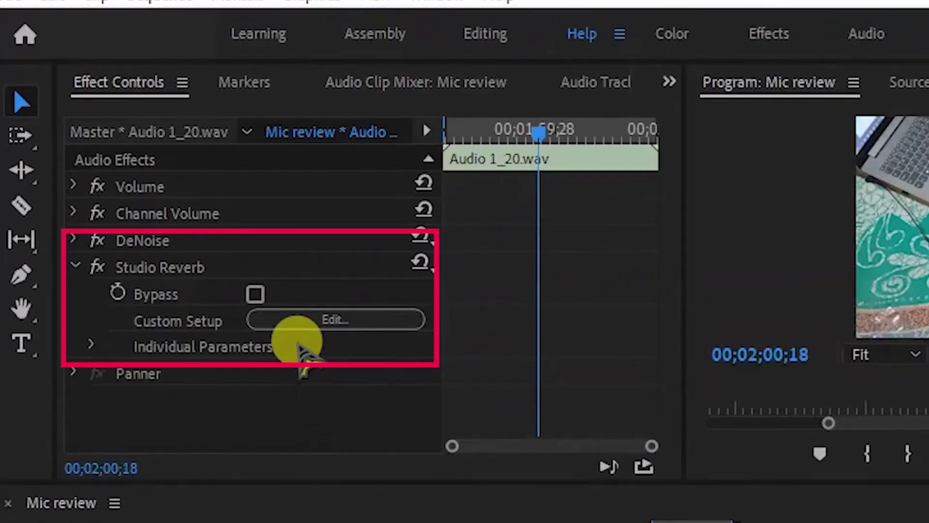
Open the Studio Reverb custom setup, choose the Vocal Reverb (large) preset, and play part of the clip to audition it.
{"action": "left_click", "coordinate": [314, 321]}
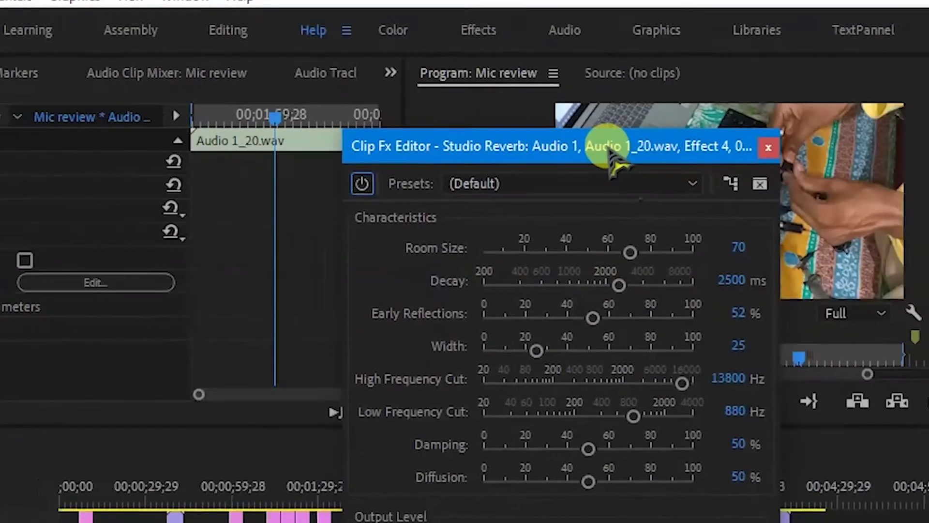
{"action": "left_click_drag", "start_coordinate": [924, 181], "coordinate": [927, 75]}
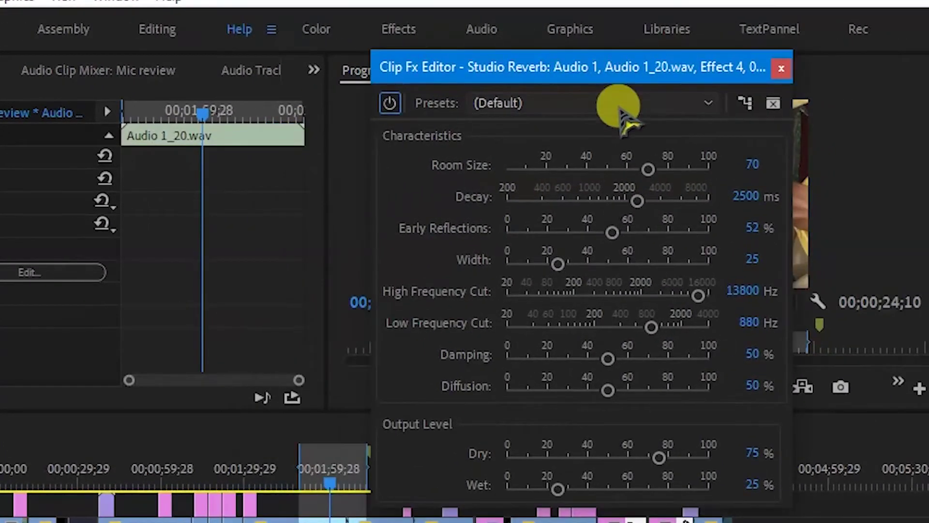
{"action": "left_click", "coordinate": [624, 121]}
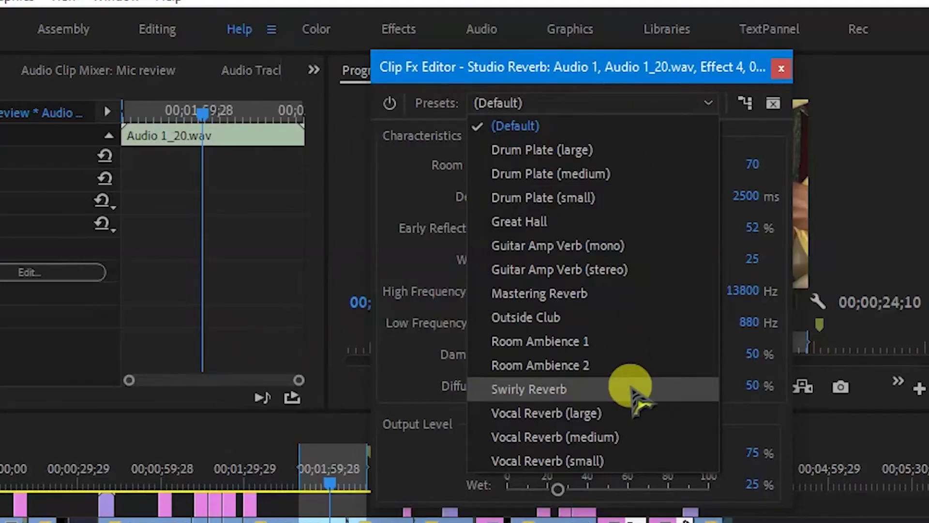
{"action": "left_click", "coordinate": [589, 412]}
{"action": "left_click", "coordinate": [320, 492]}
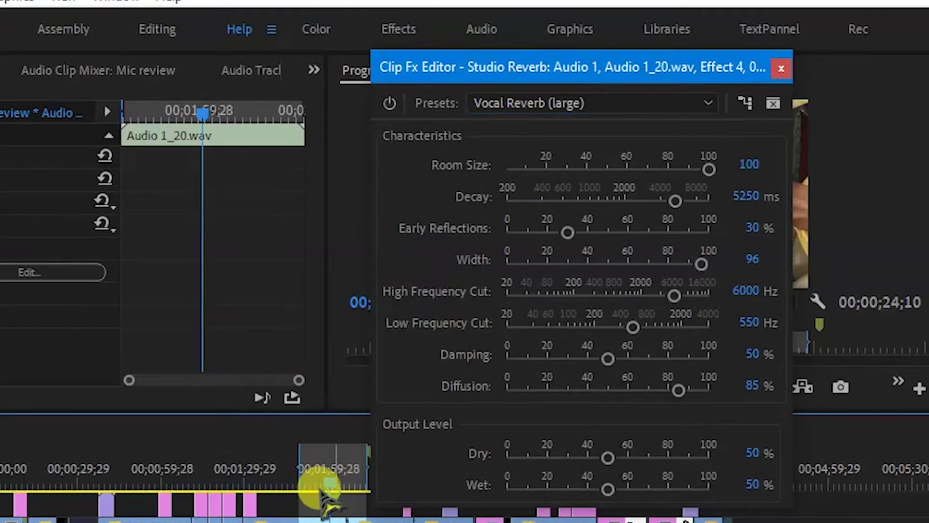
{"action": "left_click", "coordinate": [311, 487]}
{"action": "key", "text": "space"}
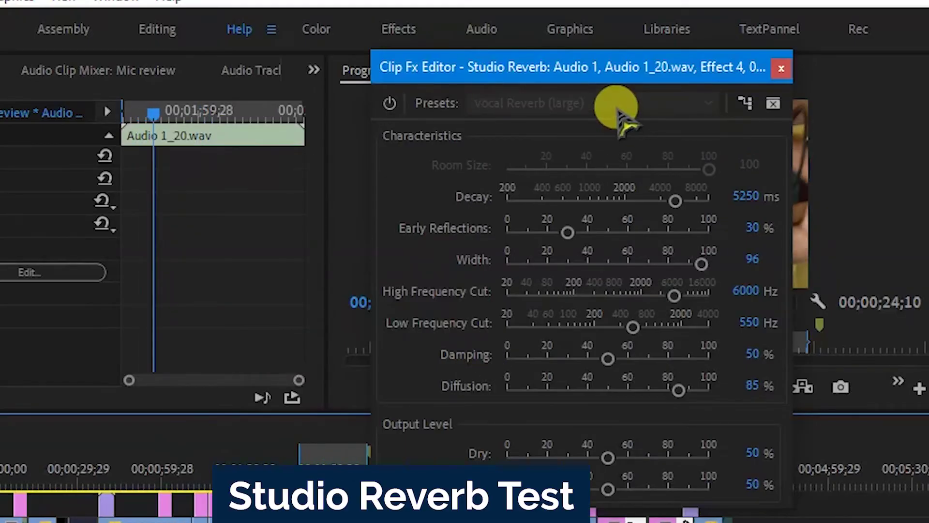
{"action": "key", "text": "space"}
Change the Studio Reverb preset to Mastering Reverb, audition it on the clip, and close the effect editor.
{"action": "left_click", "coordinate": [614, 104]}
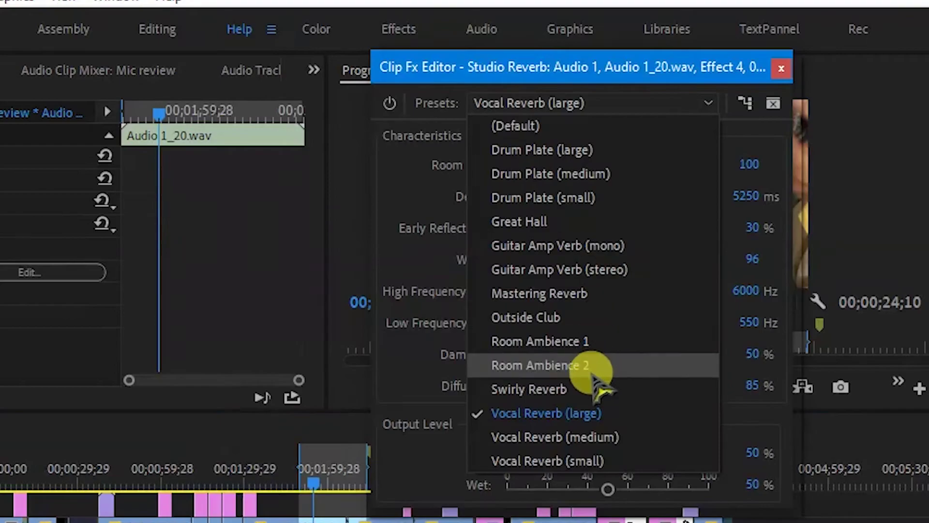
{"action": "left_click", "coordinate": [571, 293]}
{"action": "left_click", "coordinate": [311, 488]}
{"action": "key", "text": "space"}
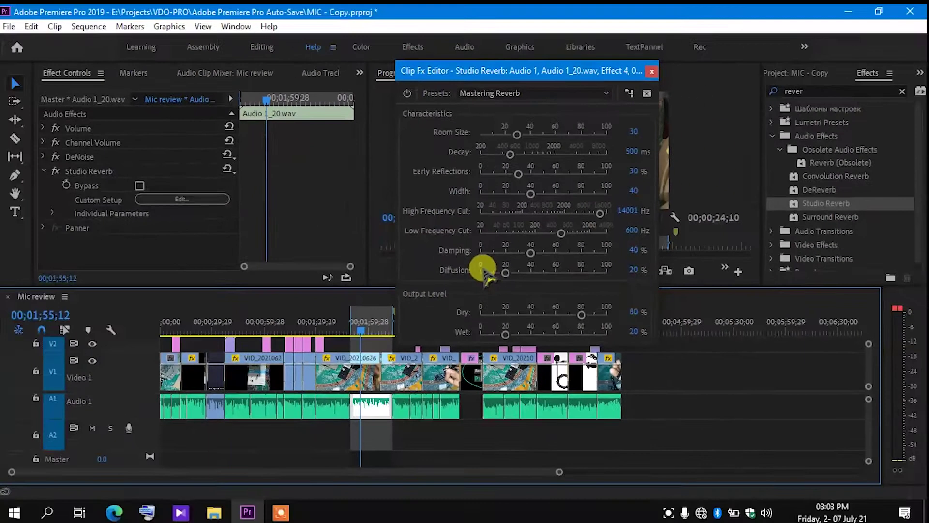
{"action": "left_click_drag", "start_coordinate": [576, 77], "coordinate": [620, 68]}
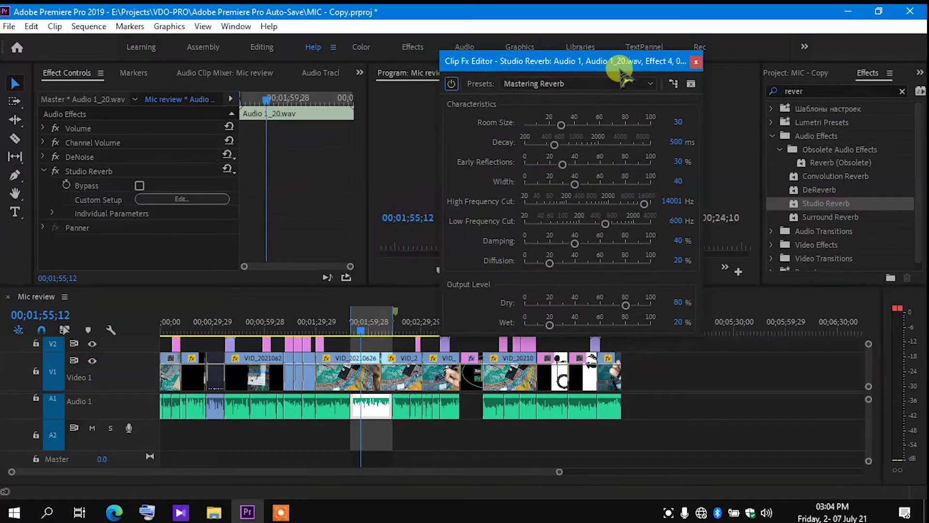
{"action": "left_click", "coordinate": [697, 63]}
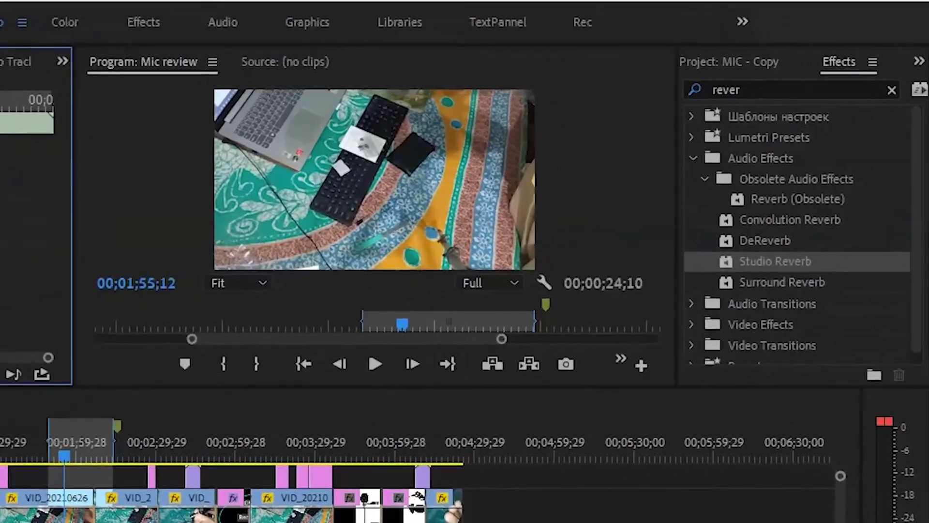
Find the Mastering effect by searching "mast" and apply it to the Audio 1_20.wav clip.
{"action": "left_click", "coordinate": [902, 91]}
{"action": "type", "text": "mast"}
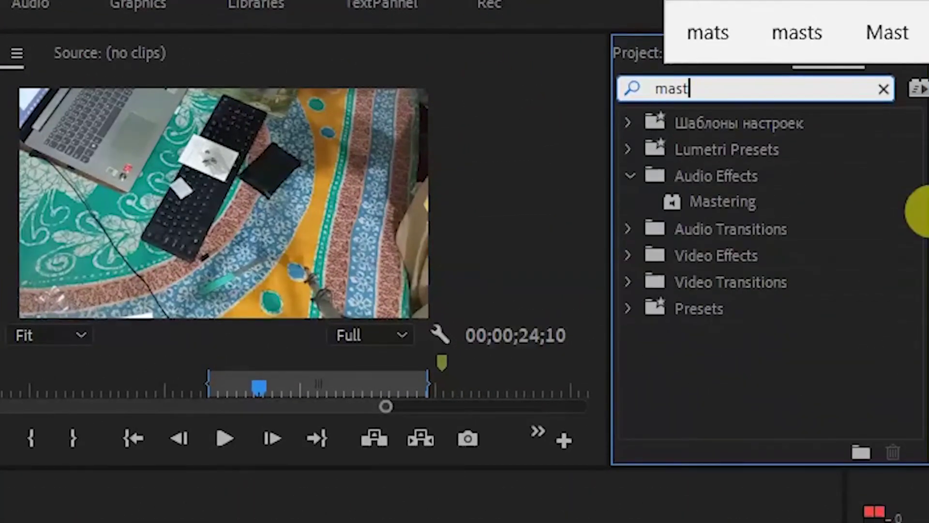
{"action": "left_click", "coordinate": [746, 209]}
{"action": "left_click_drag", "start_coordinate": [745, 210], "coordinate": [342, 442]}
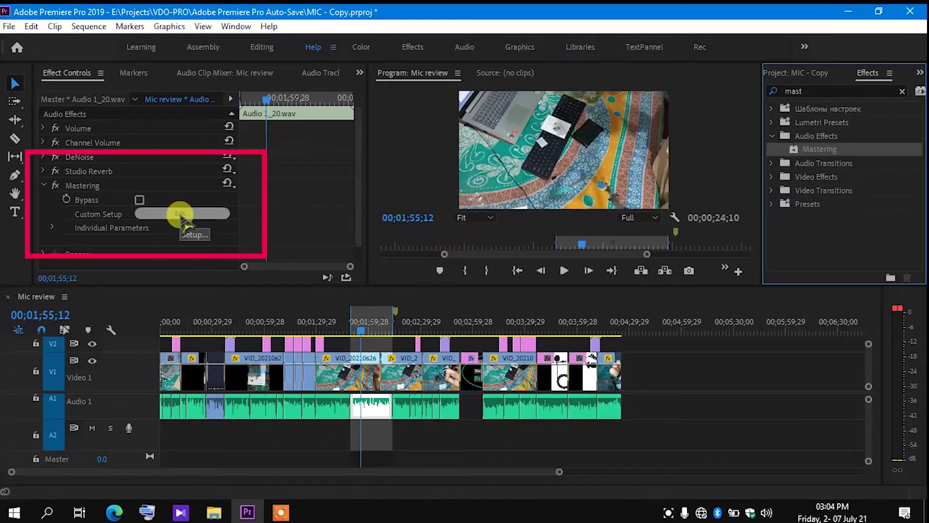
Open the Mastering custom setup, play the clip from its start, and try the Dream Sequence preset.
{"action": "left_click", "coordinate": [180, 214]}
{"action": "left_click_drag", "start_coordinate": [398, 125], "coordinate": [546, 50]}
{"action": "left_click_drag", "start_coordinate": [369, 323], "coordinate": [352, 323]}
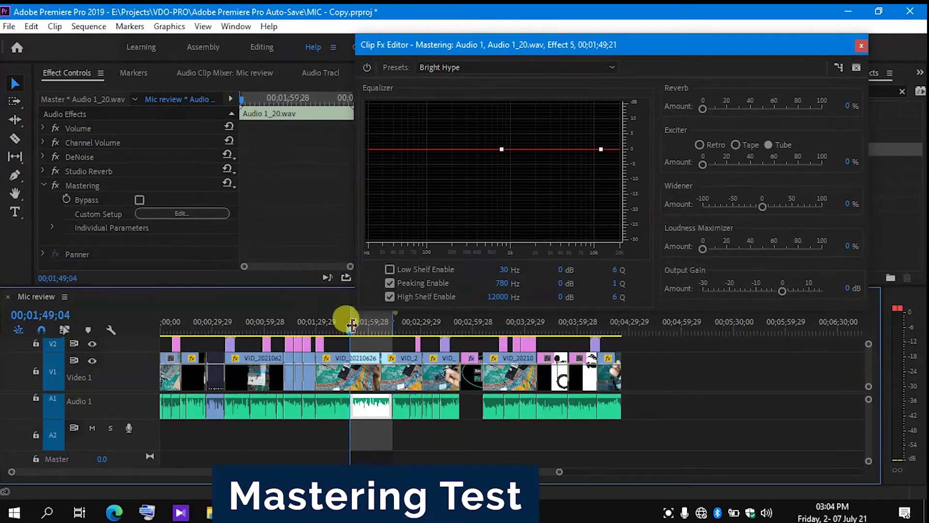
{"action": "left_click", "coordinate": [460, 72]}
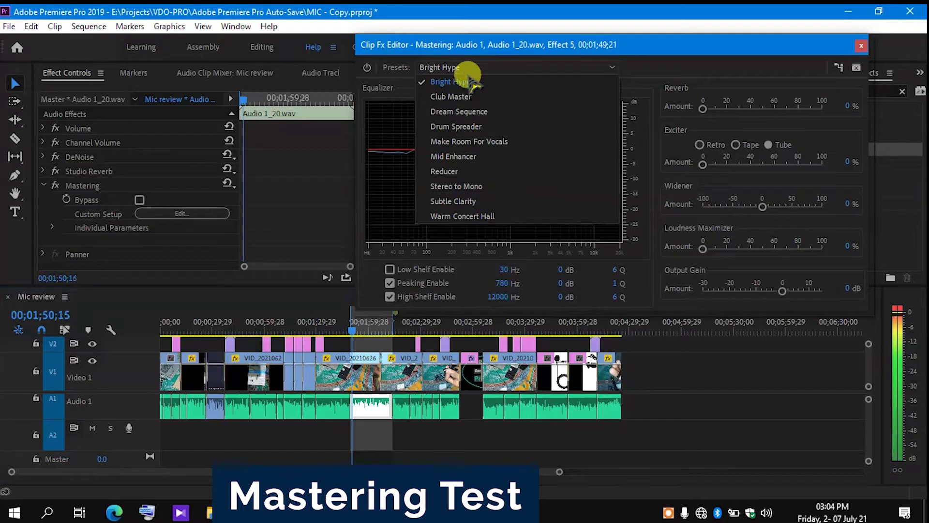
{"action": "left_click", "coordinate": [479, 111]}
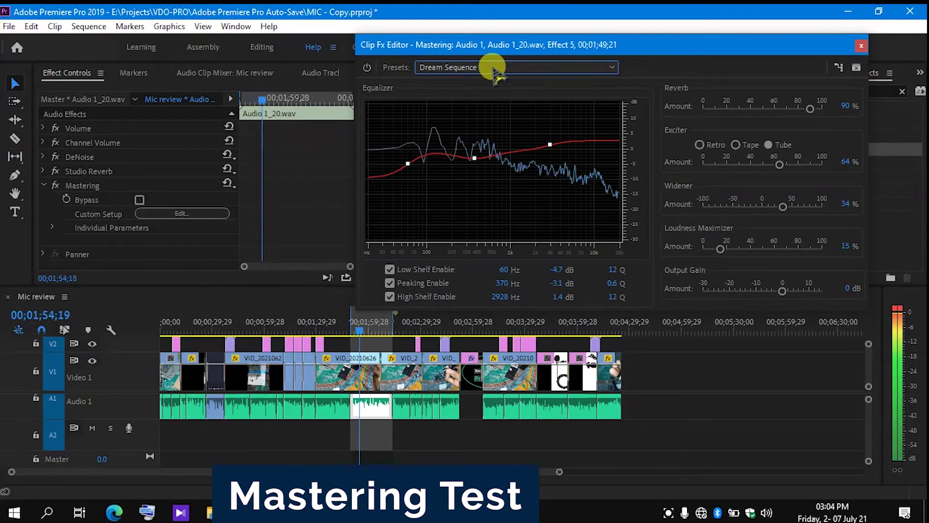
Switch the Mastering preset to Subtle Clarity, audition it on the clip, and close the effect editor.
{"action": "left_click", "coordinate": [494, 71]}
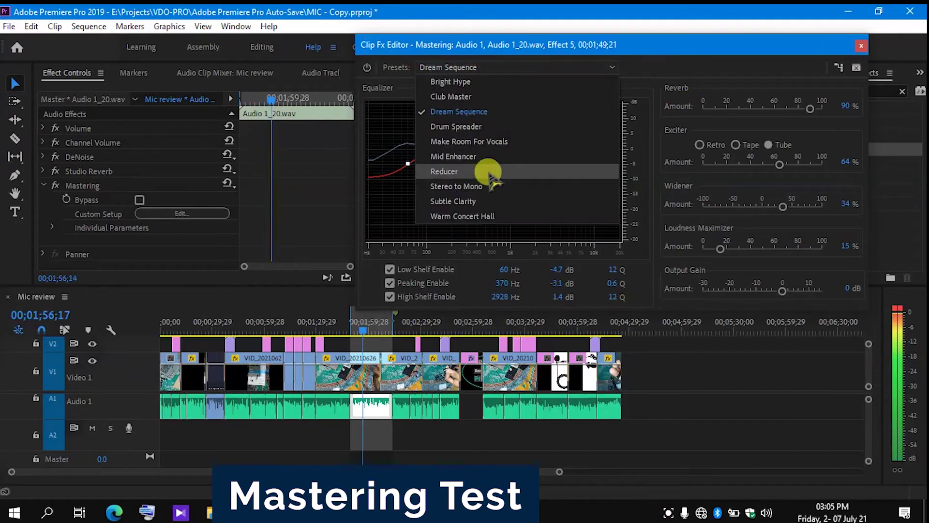
{"action": "left_click", "coordinate": [481, 203]}
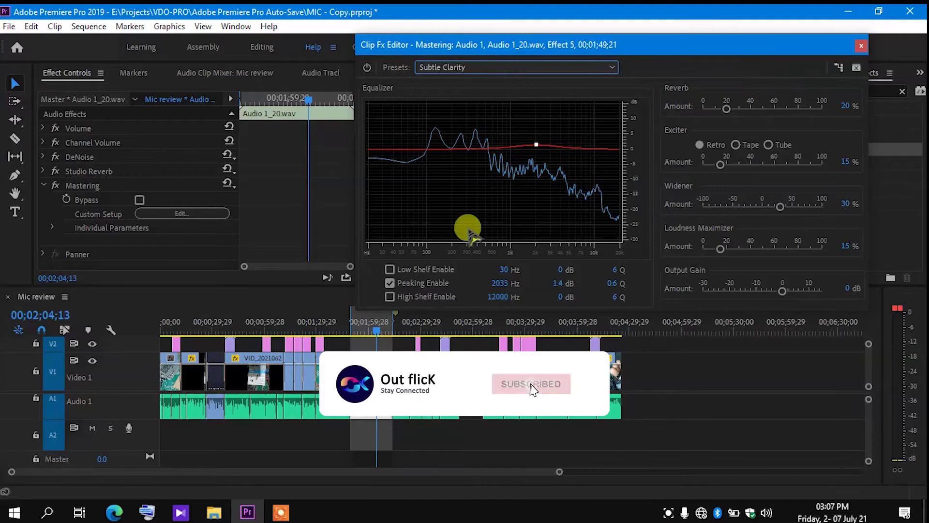
{"action": "left_click", "coordinate": [373, 327]}
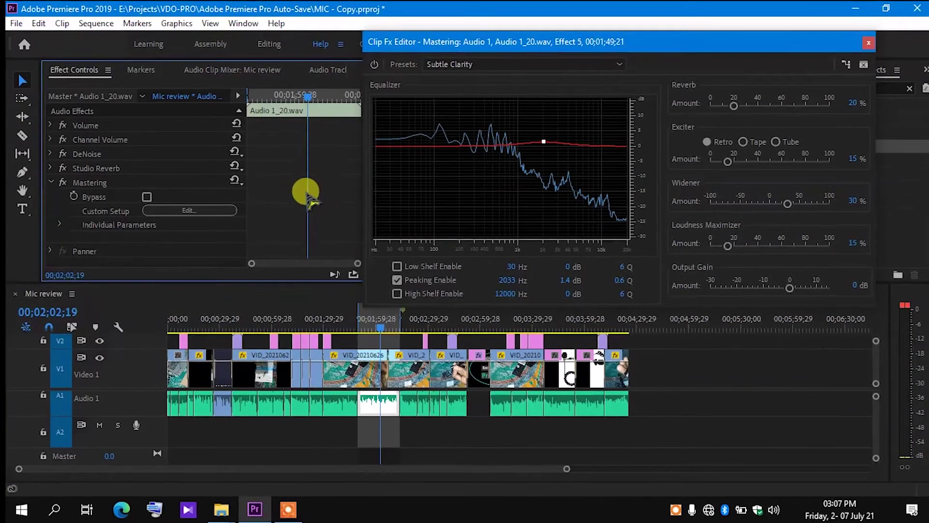
{"action": "key", "text": "Escape"}
Find the Multiband Compressor effect by searching "compre" and apply it to the Audio 1_20.wav clip.
{"action": "double_click", "coordinate": [786, 87]}
{"action": "type", "text": "compre"}
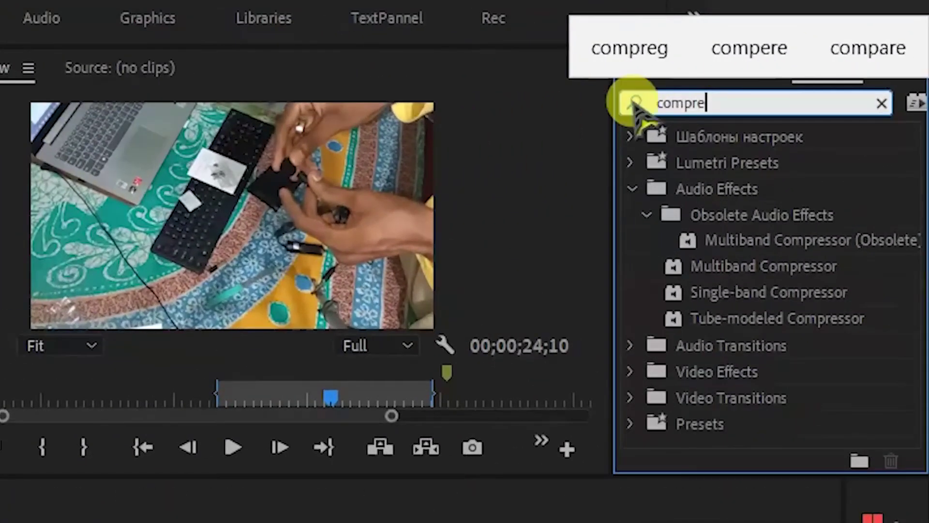
{"action": "left_click", "coordinate": [790, 237]}
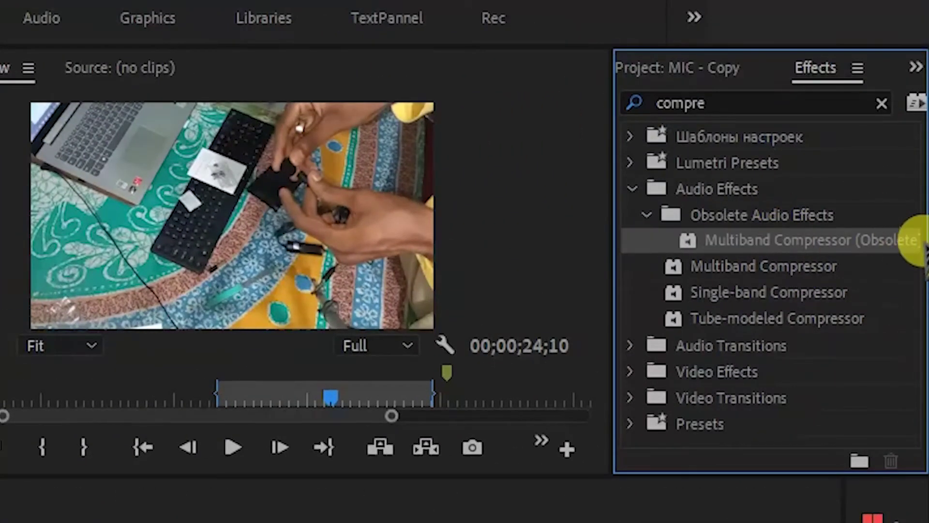
{"action": "left_click", "coordinate": [832, 269]}
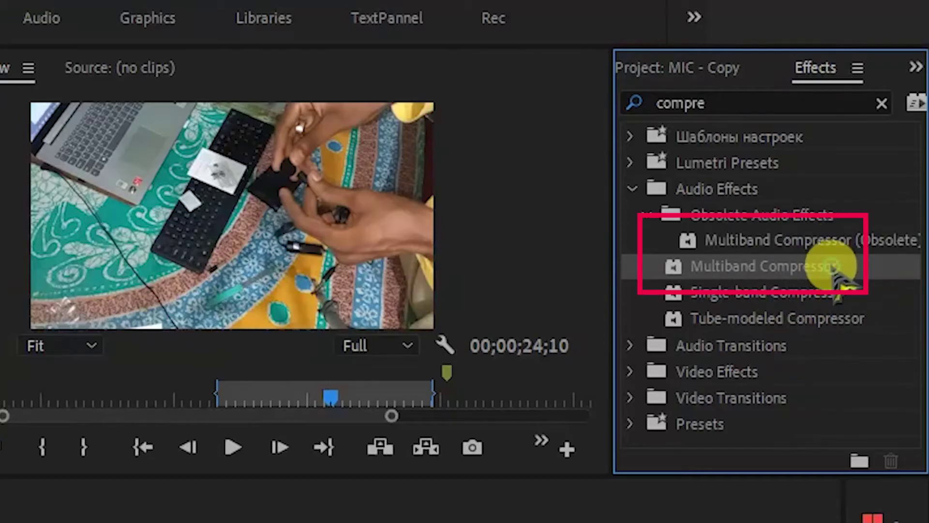
{"action": "left_click_drag", "start_coordinate": [716, 266], "coordinate": [383, 406]}
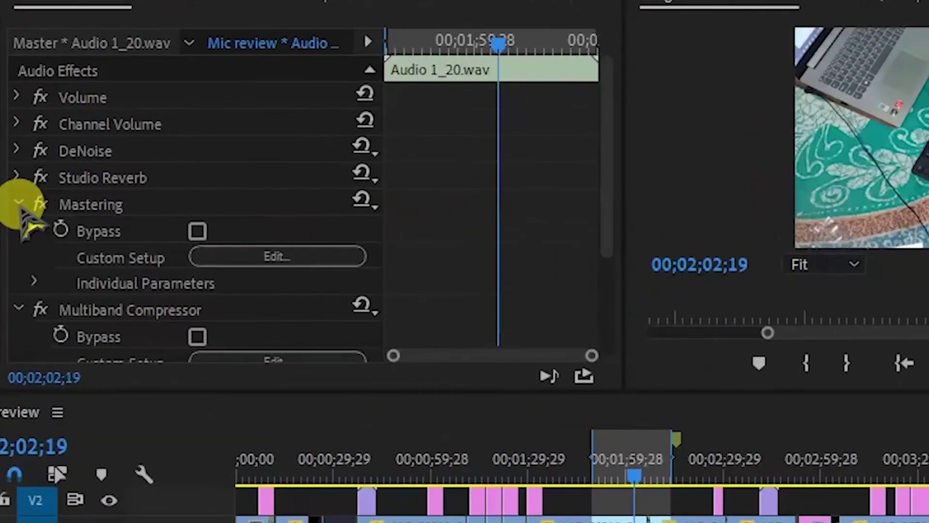
Open the Multiband Compressor custom setup, choose the Kill the Harshness preset, and play the clip from near its start.
{"action": "left_click", "coordinate": [30, 190]}
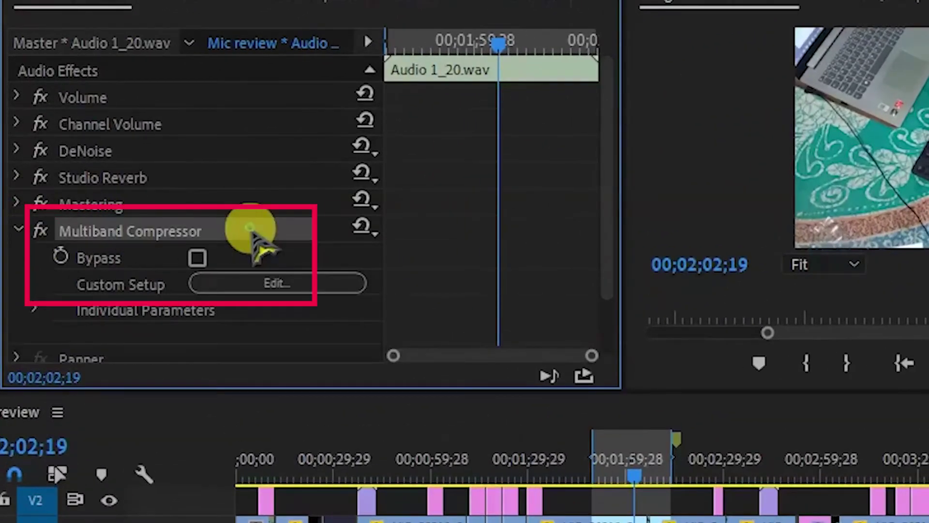
{"action": "left_click", "coordinate": [271, 285]}
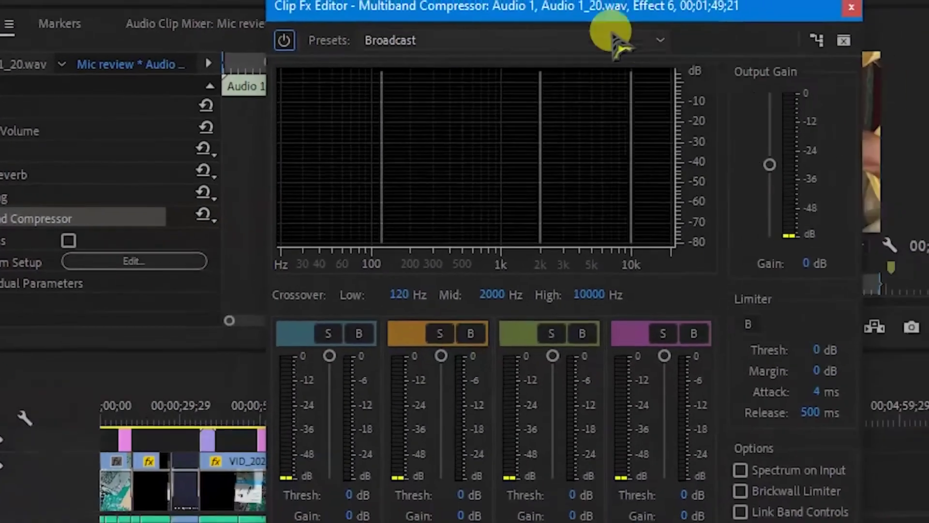
{"action": "left_click_drag", "start_coordinate": [616, 31], "coordinate": [478, 19]}
{"action": "left_click", "coordinate": [650, 10]}
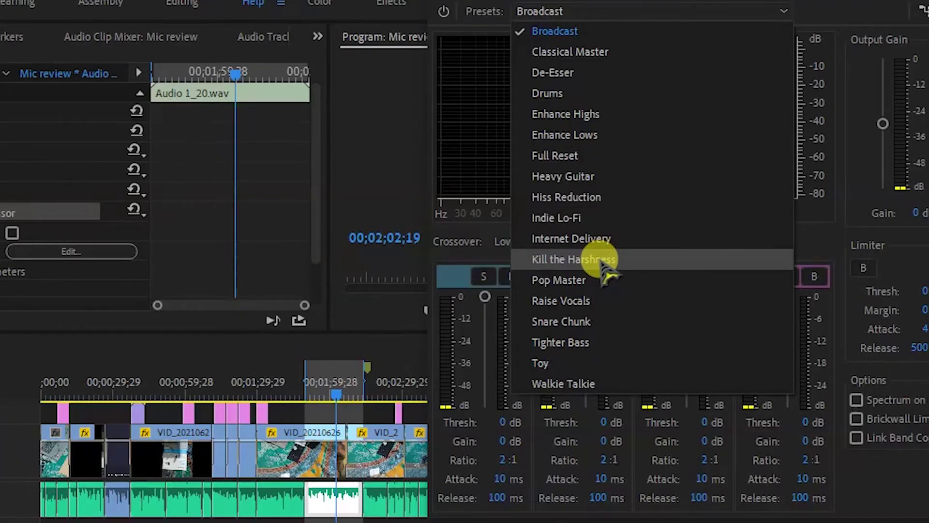
{"action": "left_click", "coordinate": [573, 259]}
{"action": "key", "text": "space"}
{"action": "mouse_move", "coordinate": [323, 392]}
{"action": "left_mouse_down"}
{"action": "mouse_move", "coordinate": [325, 382]}
{"action": "mouse_move", "coordinate": [316, 385]}
{"action": "left_mouse_up"}
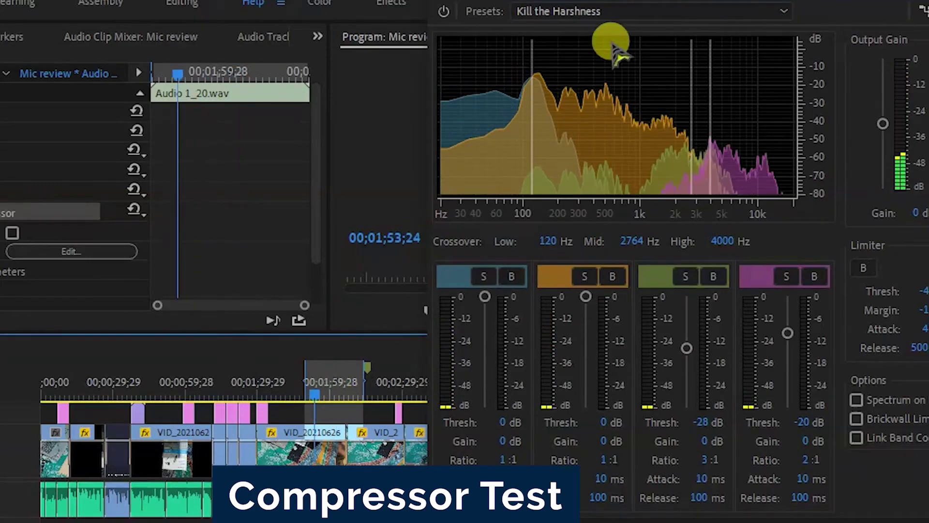
Try the Drums, De-Esser and Toy presets of the Multiband Compressor while the clip plays.
{"action": "left_click", "coordinate": [622, 15]}
{"action": "left_click", "coordinate": [593, 99]}
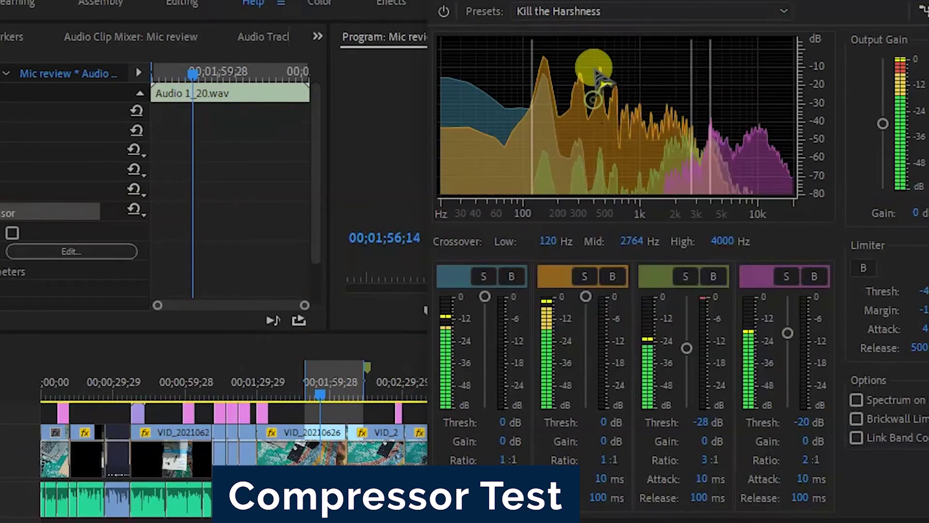
{"action": "left_click", "coordinate": [591, 11]}
{"action": "left_click", "coordinate": [581, 48]}
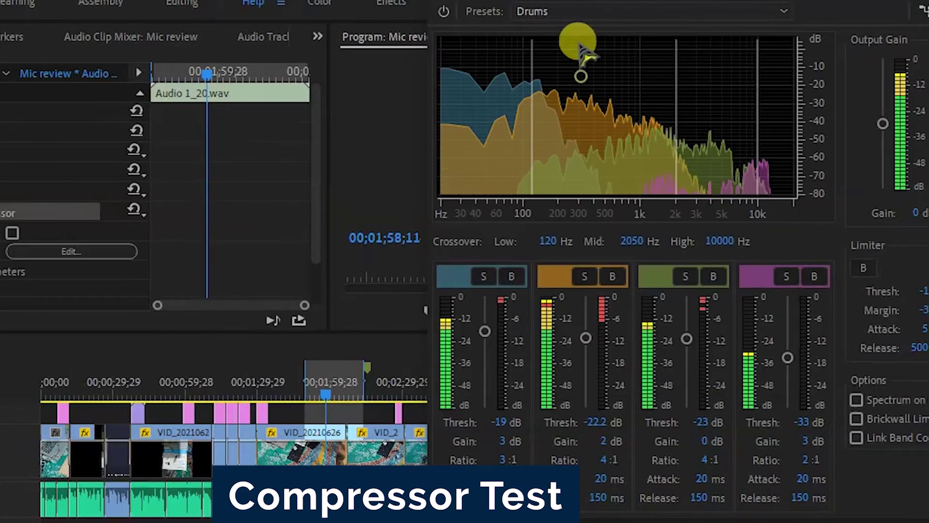
{"action": "left_click", "coordinate": [565, 11]}
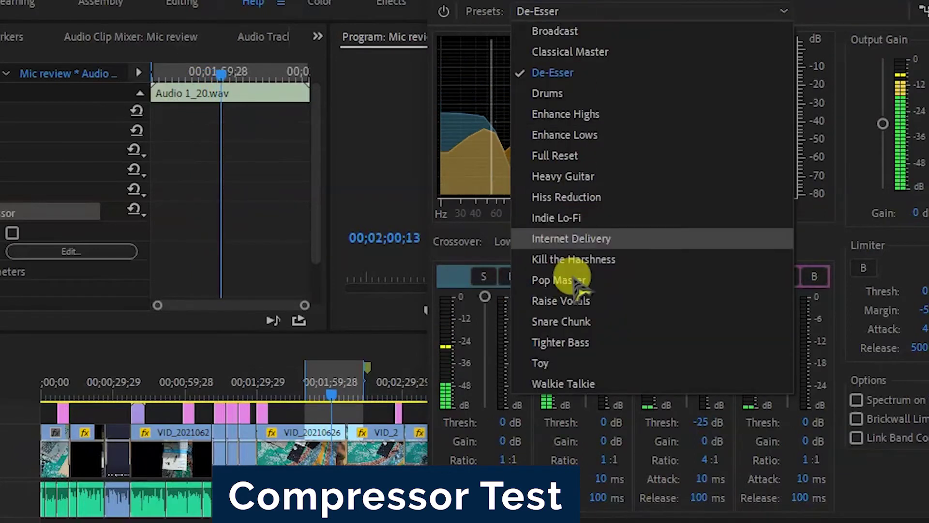
{"action": "left_click", "coordinate": [571, 363]}
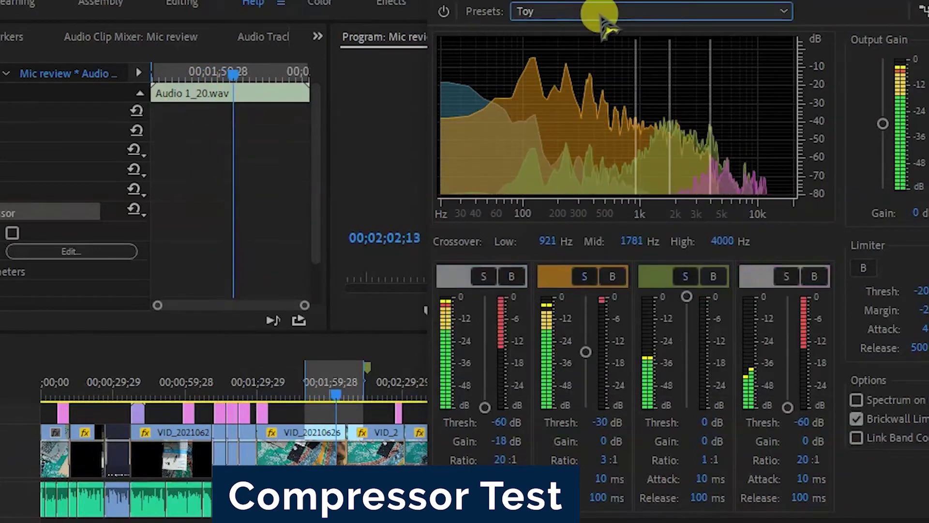
Set the Multiband Compressor preset to Kill the Harshness, close the effect editor, and collapse the effect's settings.
{"action": "left_click", "coordinate": [600, 16]}
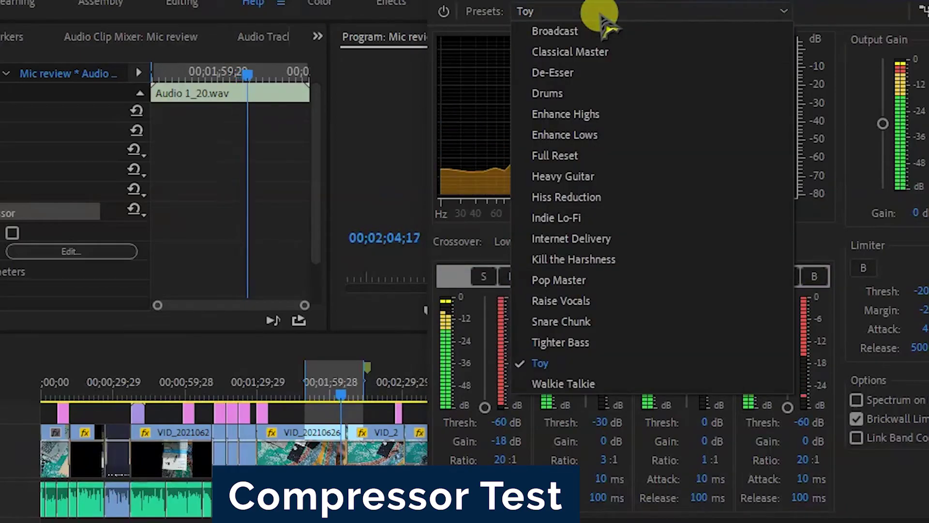
{"action": "left_click", "coordinate": [605, 259]}
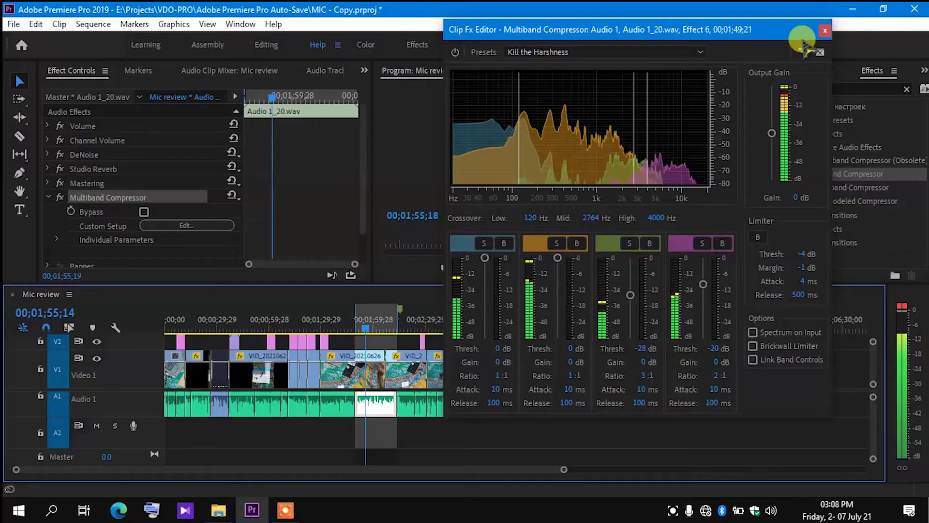
{"action": "left_click", "coordinate": [826, 30]}
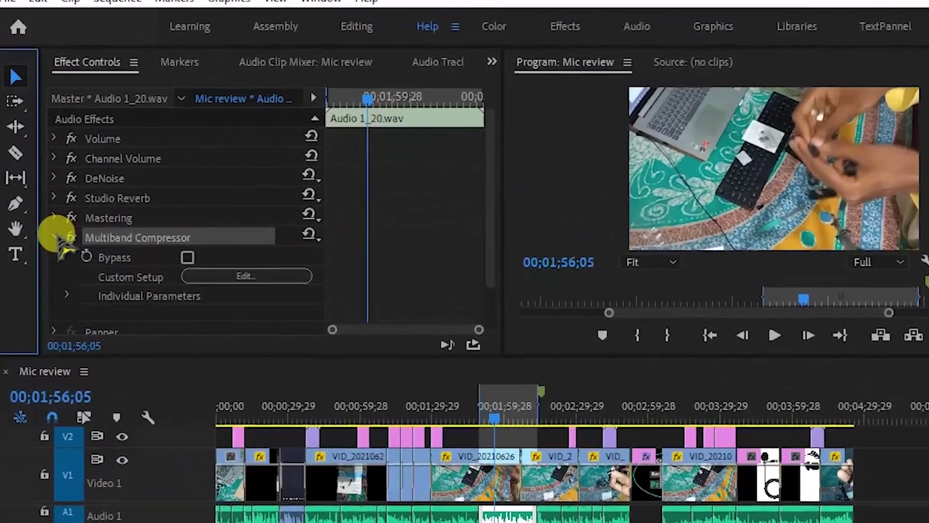
{"action": "left_click", "coordinate": [51, 218]}
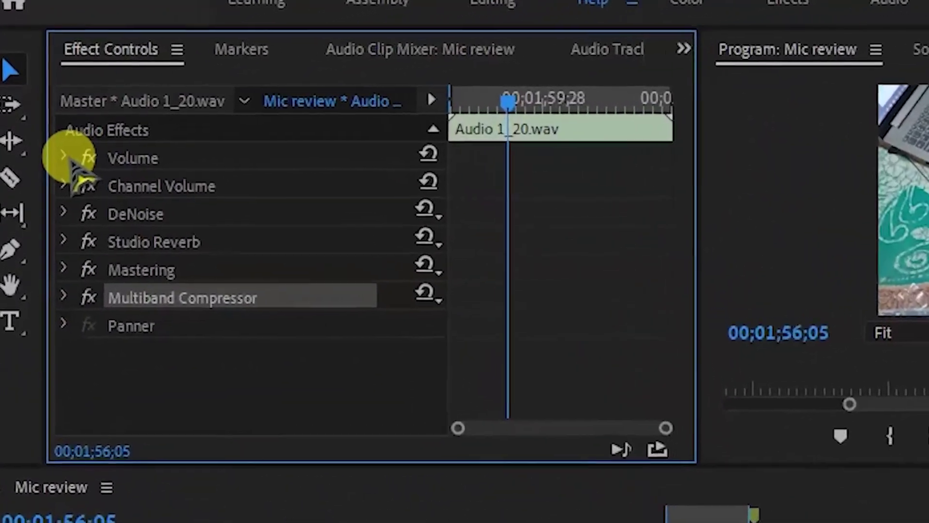
{"action": "left_click", "coordinate": [64, 156]}
{"action": "left_click", "coordinate": [64, 156]}
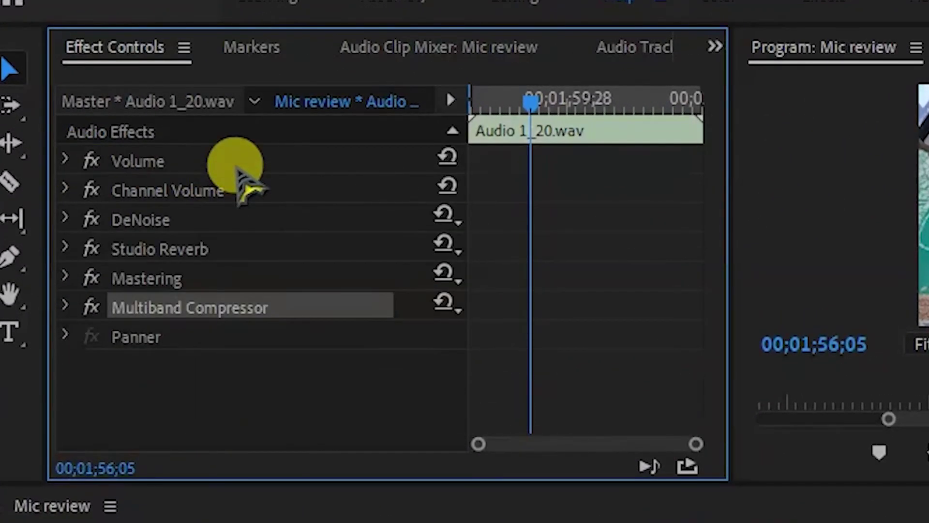
Save the clip's Volume, DeNoise, Studio Reverb, Mastering and Multiband Compressor effects together as a preset named "My Pro audio".
{"action": "left_click", "coordinate": [237, 166]}
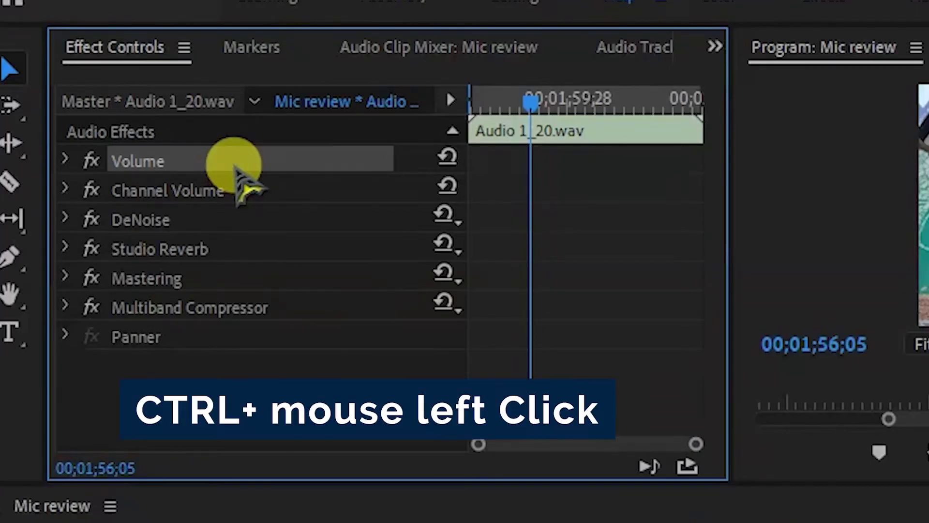
{"action": "left_click", "coordinate": [251, 222], "text": "ctrl"}
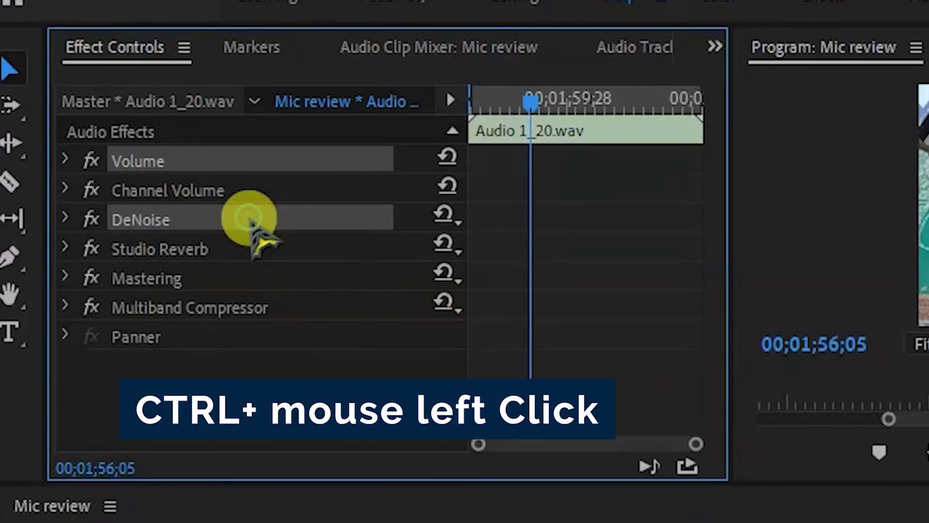
{"action": "left_click", "coordinate": [252, 249], "text": "ctrl"}
{"action": "left_click", "coordinate": [271, 280], "text": "ctrl"}
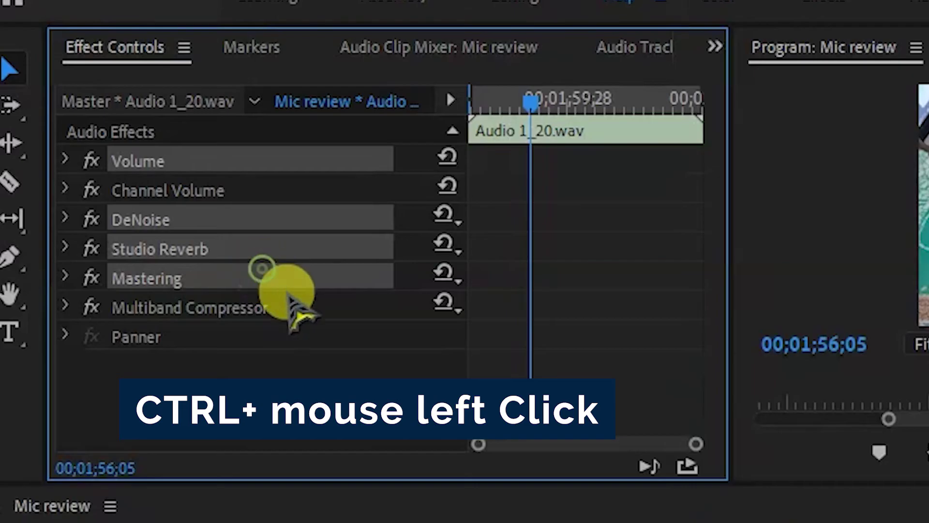
{"action": "left_click", "coordinate": [295, 308], "text": "ctrl"}
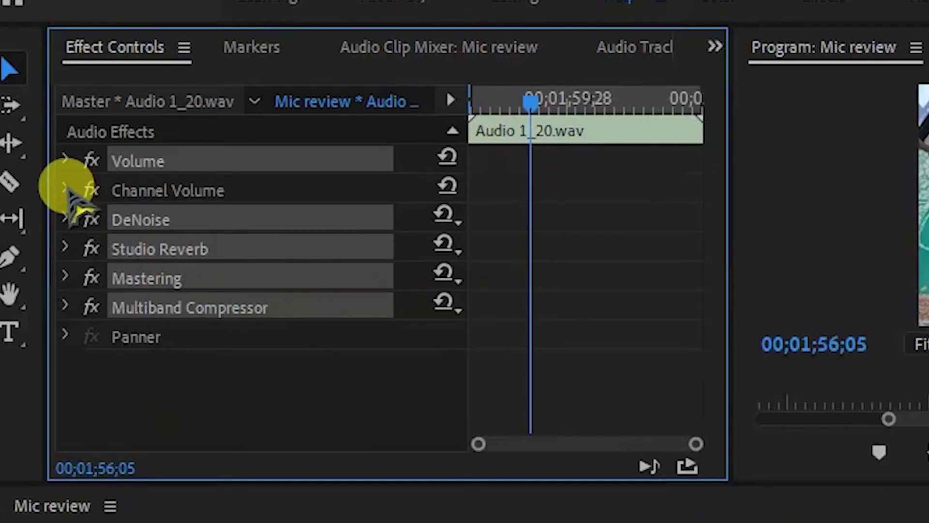
{"action": "left_click", "coordinate": [65, 189]}
{"action": "left_click", "coordinate": [67, 189]}
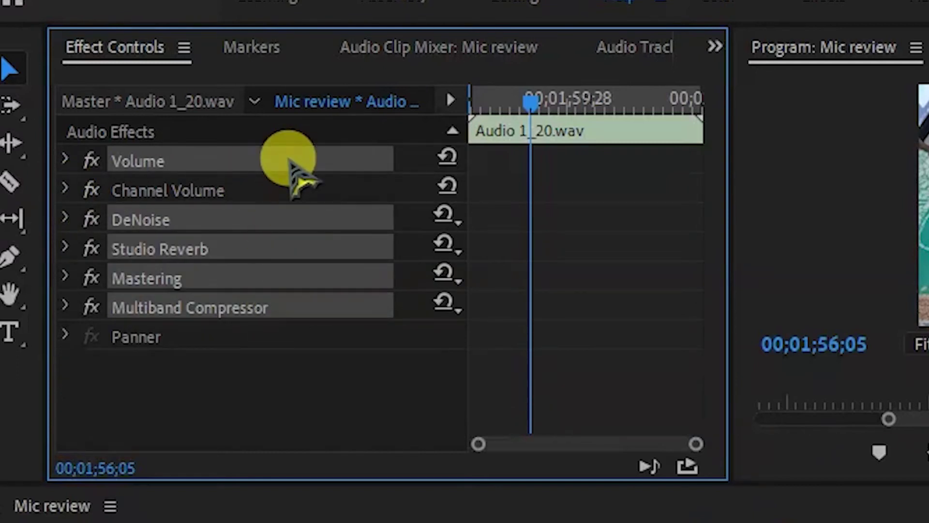
{"action": "right_click", "coordinate": [294, 294]}
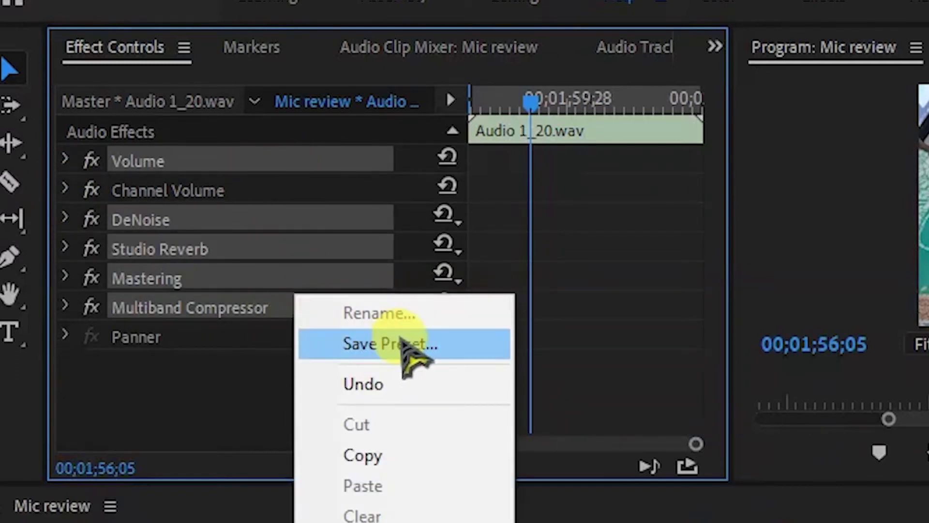
{"action": "left_click", "coordinate": [406, 341]}
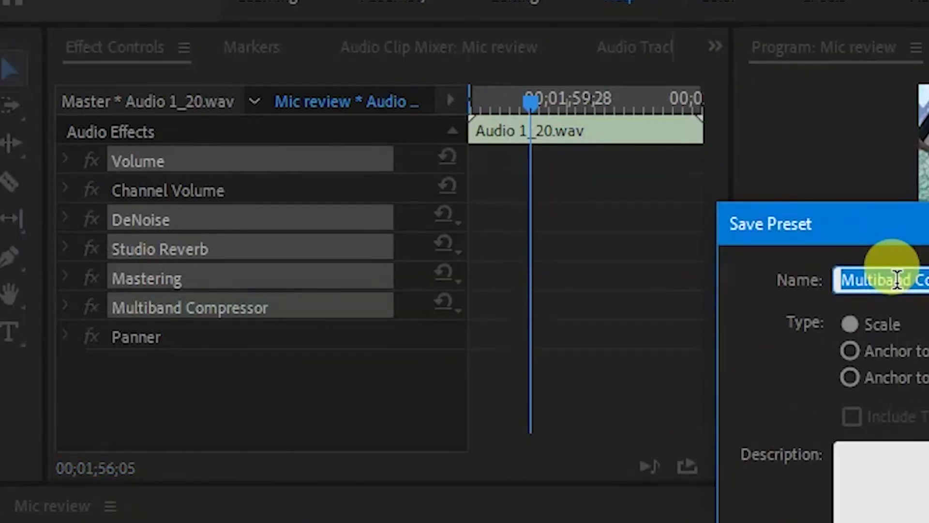
{"action": "type", "text": "My"}
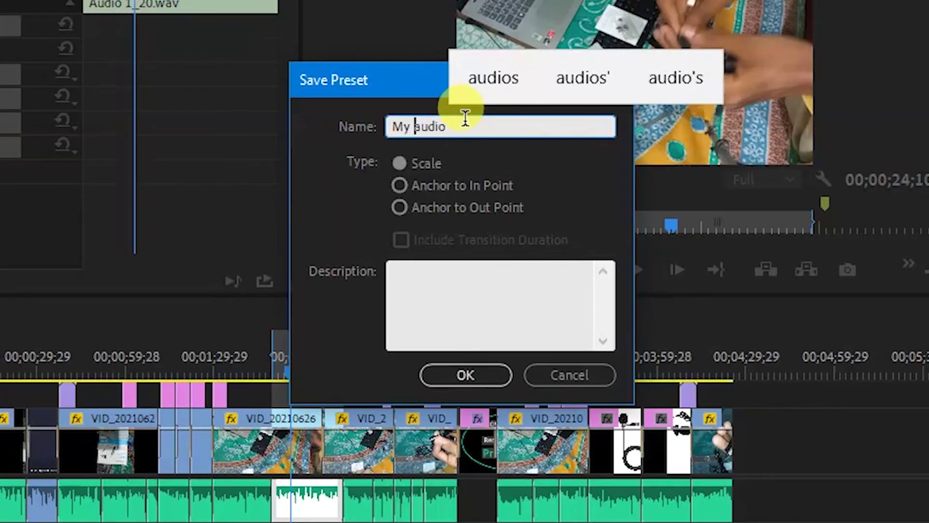
{"action": "type", "text": "Pro"}
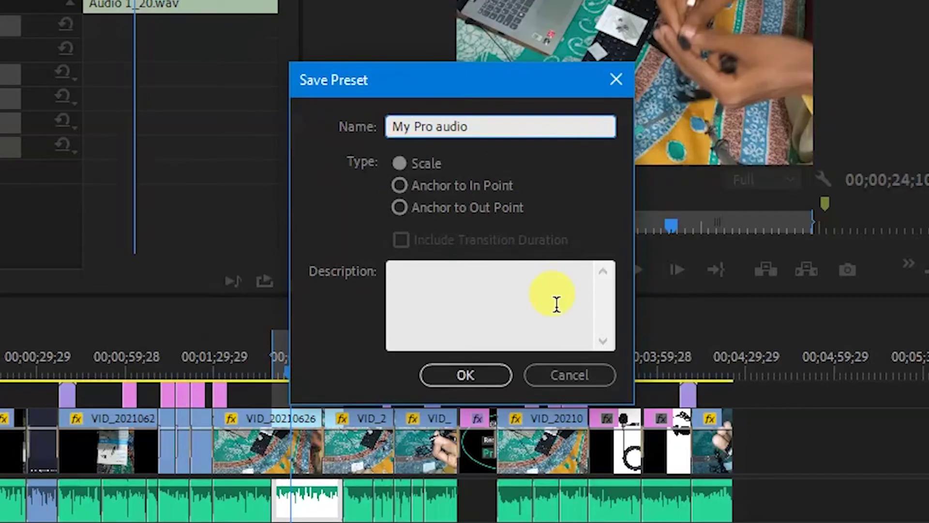
{"action": "left_click", "coordinate": [465, 376]}
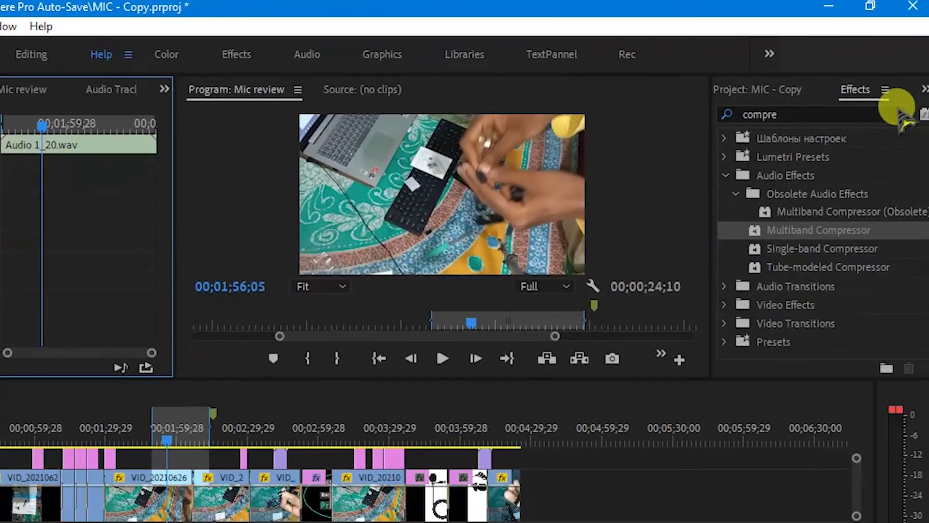
Find the saved My Pro audio preset by searching the effects for "my pro".
{"action": "left_click", "coordinate": [808, 108]}
{"action": "type", "text": "my"}
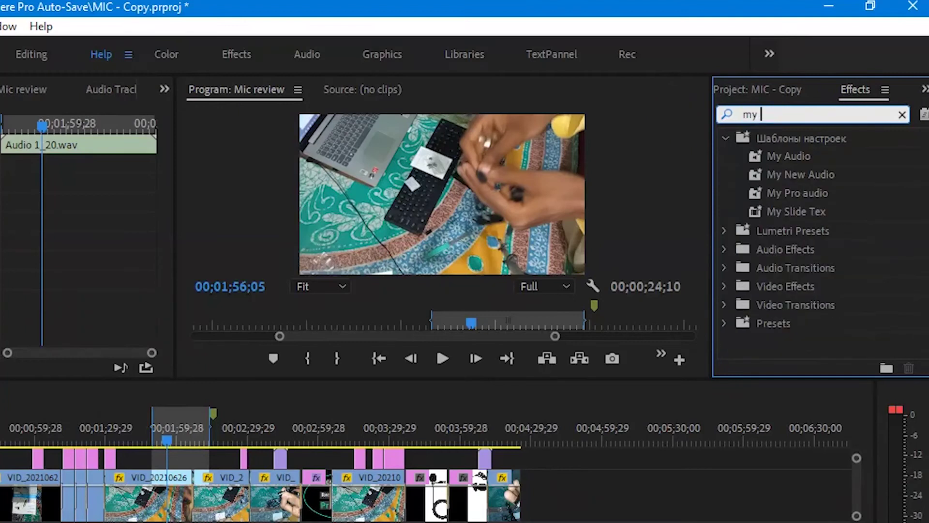
{"action": "type", "text": " pro"}
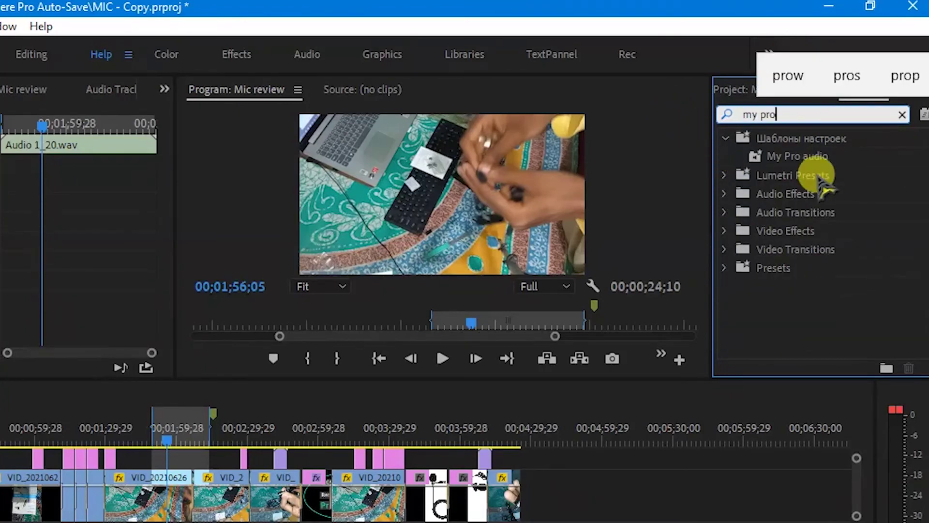
{"action": "left_click", "coordinate": [832, 157]}
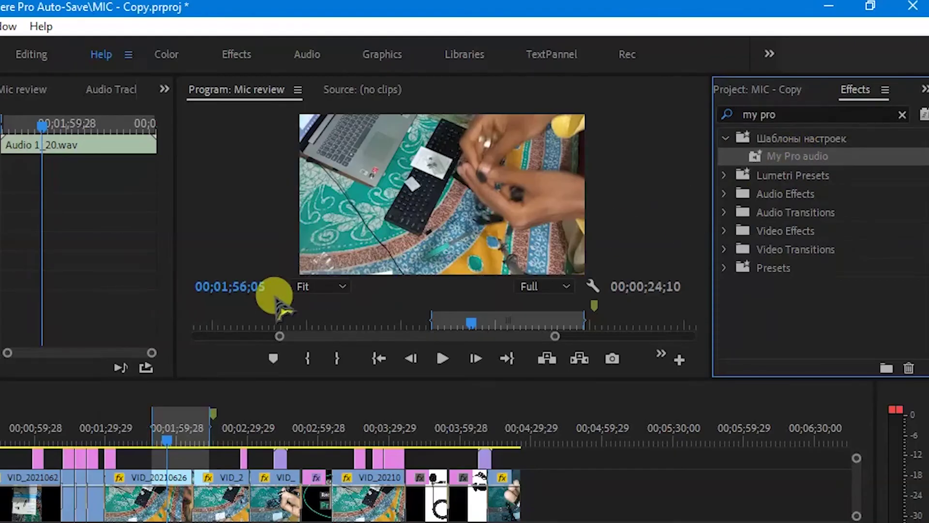
Play part of the processed Audio 1_20.wav clip, and select and audition the following Audio 1_21.wav clip for comparison.
{"action": "left_click_drag", "start_coordinate": [280, 305], "coordinate": [292, 513]}
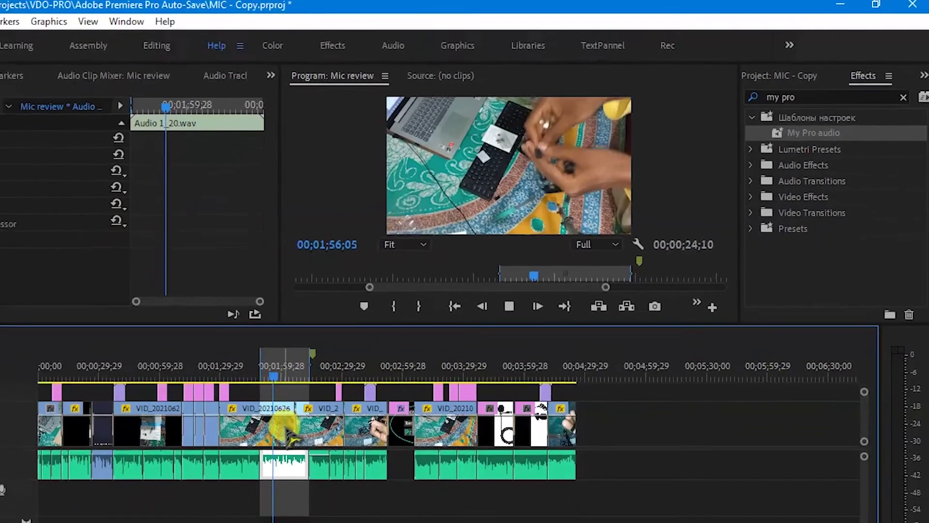
{"action": "key", "text": "space"}
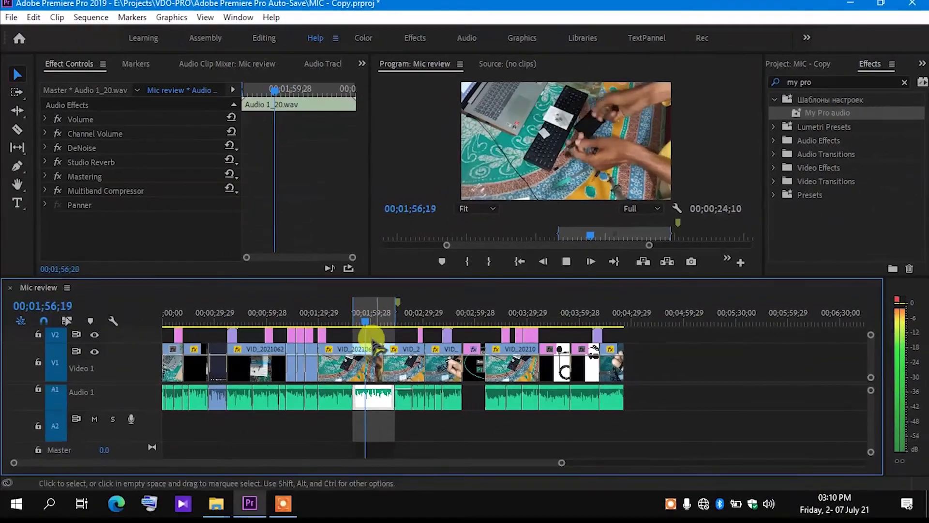
{"action": "left_click_drag", "start_coordinate": [366, 329], "coordinate": [398, 320]}
{"action": "left_click", "coordinate": [406, 401]}
{"action": "key", "text": "space"}
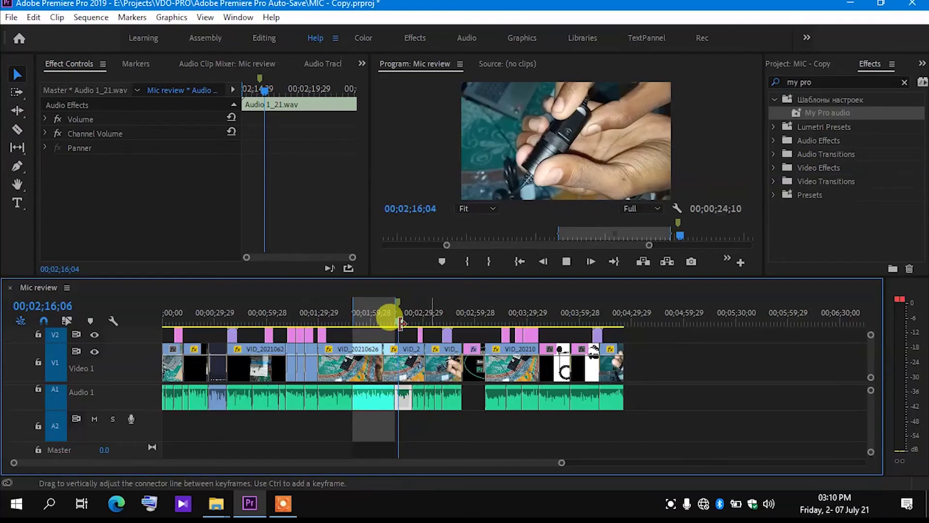
{"action": "key", "text": "space"}
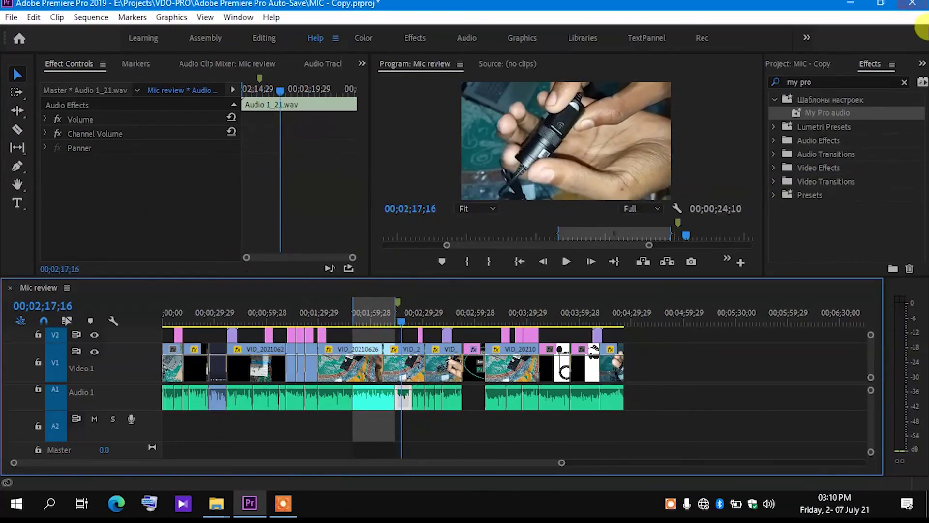
Apply the My Pro audio preset to the Audio 1_21.wav clip and check the settings of its Volume effect.
{"action": "left_click", "coordinate": [822, 114]}
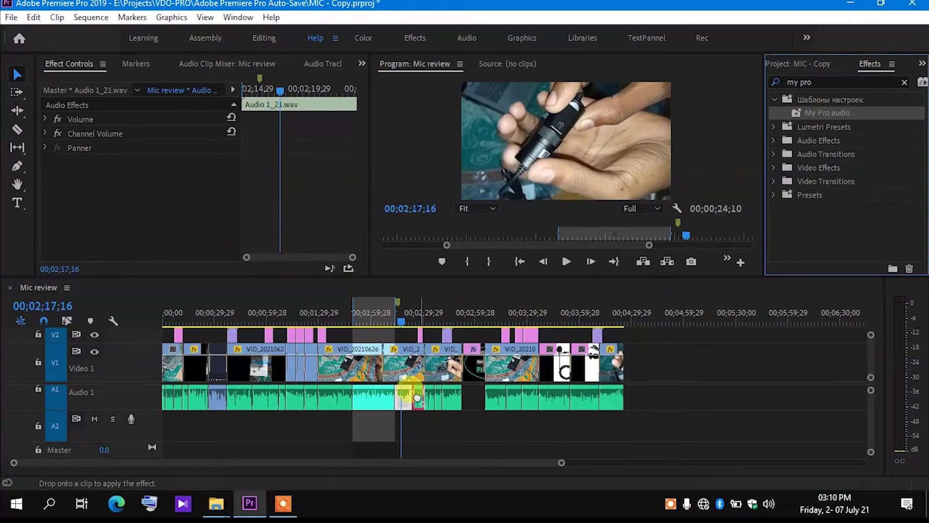
{"action": "left_click_drag", "start_coordinate": [406, 400], "coordinate": [409, 406]}
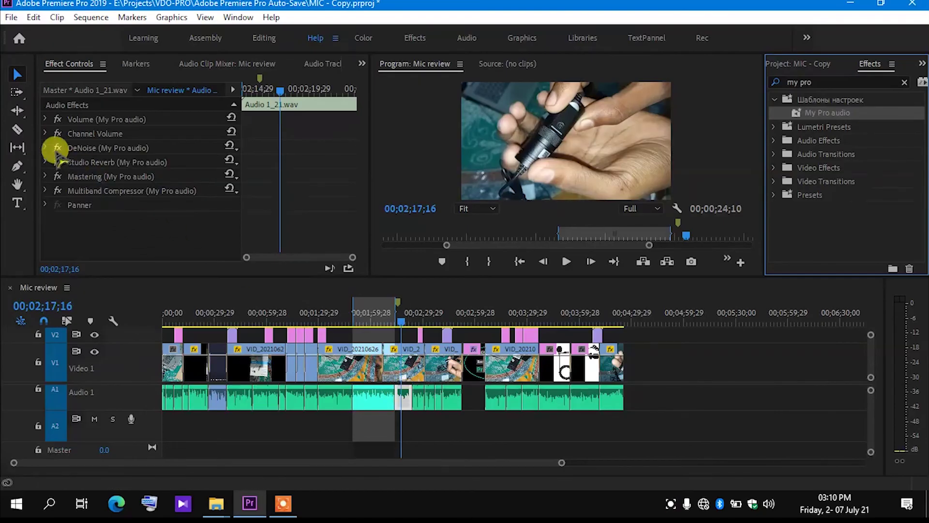
{"action": "left_click", "coordinate": [45, 121]}
{"action": "left_click", "coordinate": [44, 119]}
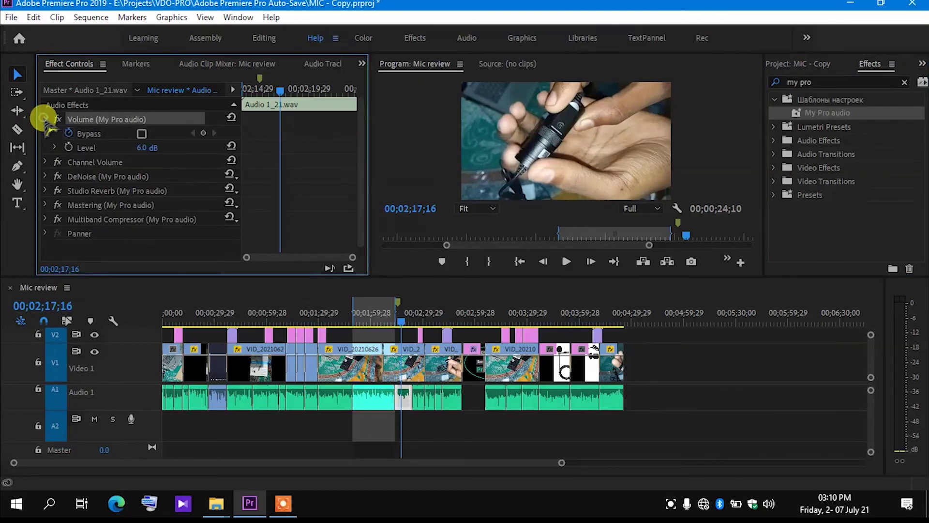
{"action": "left_click", "coordinate": [47, 119]}
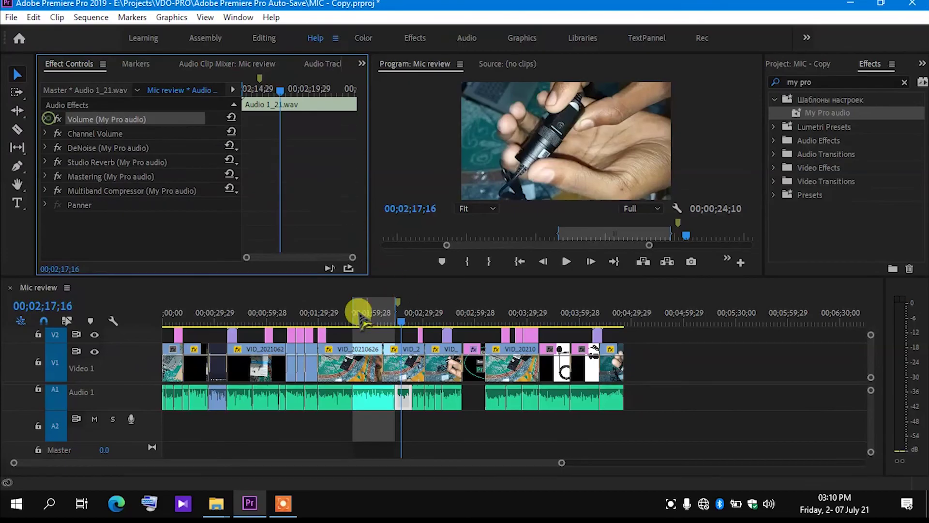
Audition part of the Audio 1_21.wav clip and set its DeNoise effect to the Light Noise Reduction preset.
{"action": "left_click", "coordinate": [398, 322]}
{"action": "key", "text": "space"}
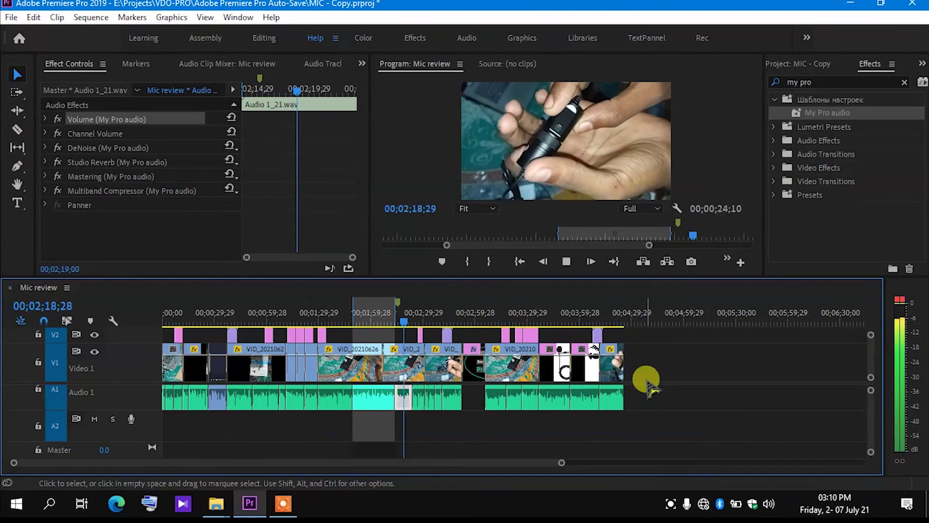
{"action": "key", "text": "space"}
{"action": "left_click", "coordinate": [232, 149]}
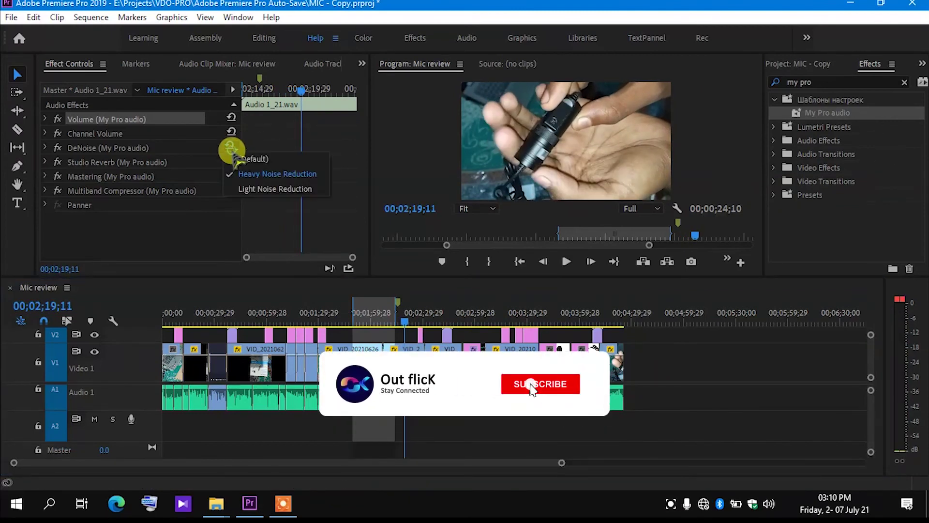
{"action": "left_click", "coordinate": [278, 190]}
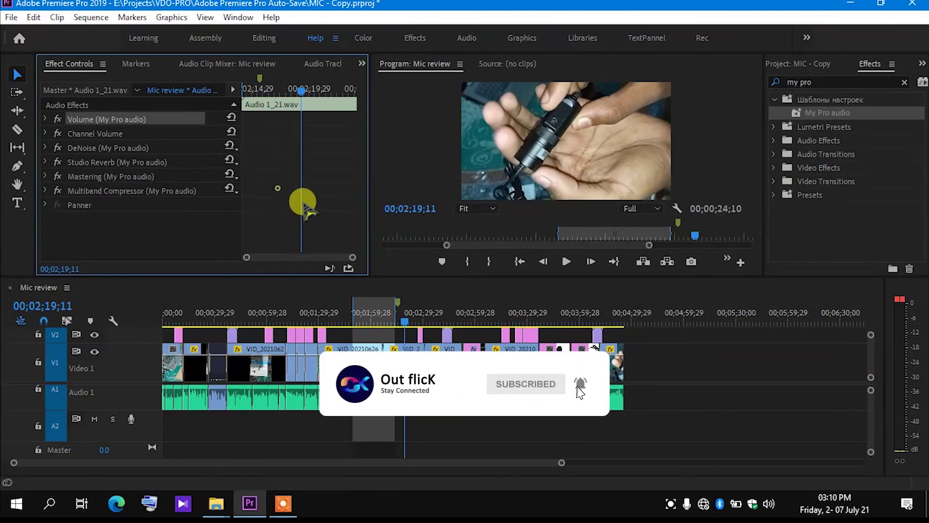
Replay the Audio 1_21.wav clip from its beginning and set its DeNoise effect to the Heavy Noise Reduction preset.
{"action": "left_click_drag", "start_coordinate": [406, 323], "coordinate": [395, 322]}
{"action": "key", "text": "space"}
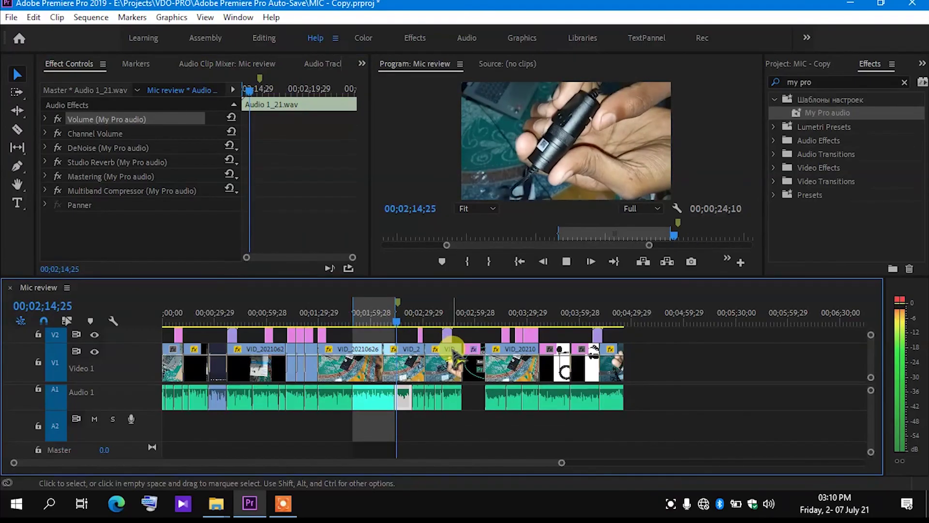
{"action": "key", "text": "space"}
{"action": "left_click", "coordinate": [229, 145]}
{"action": "left_click", "coordinate": [257, 171]}
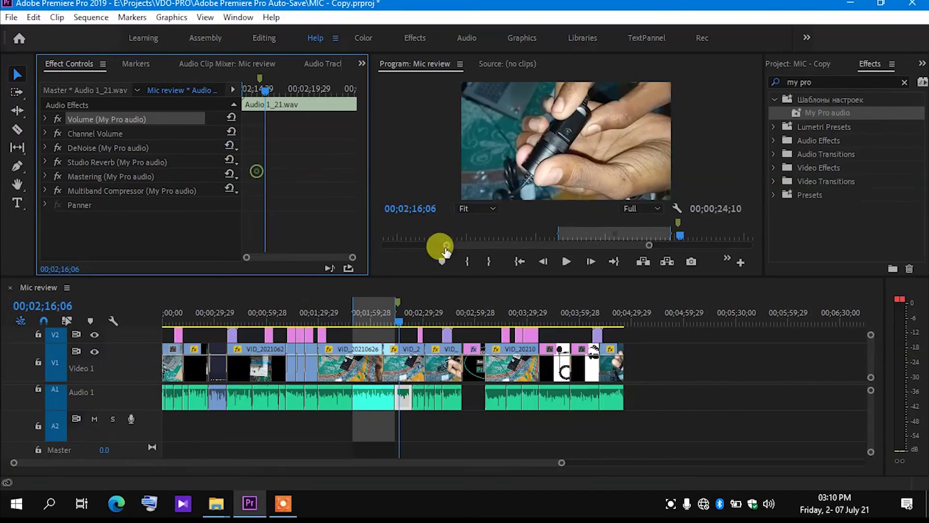